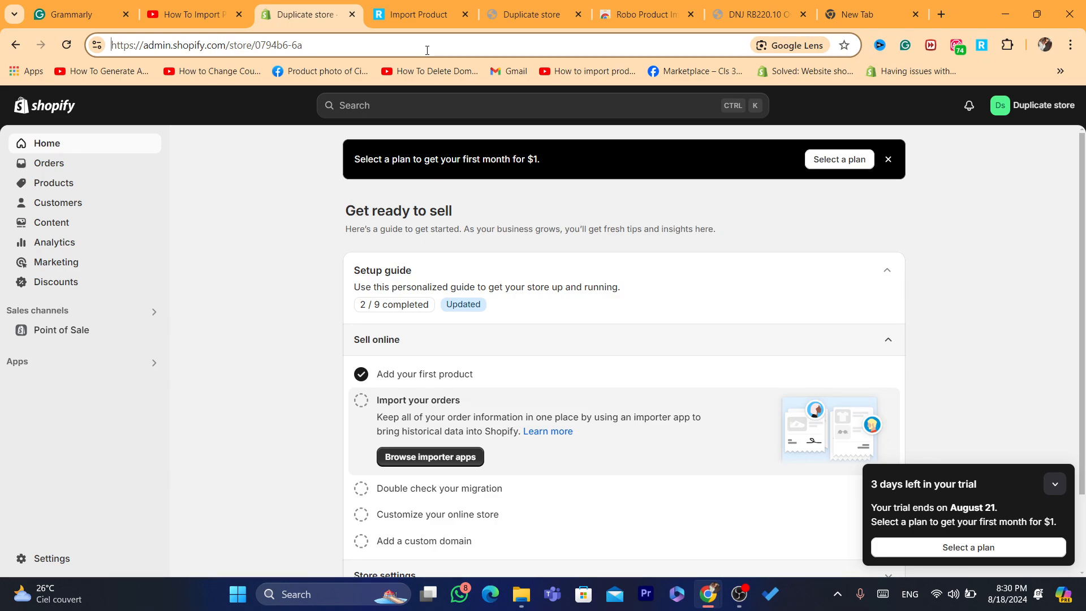
Step: Open the Shopify App Store from the store's apps and sales channels settings
key("ctrl+a")
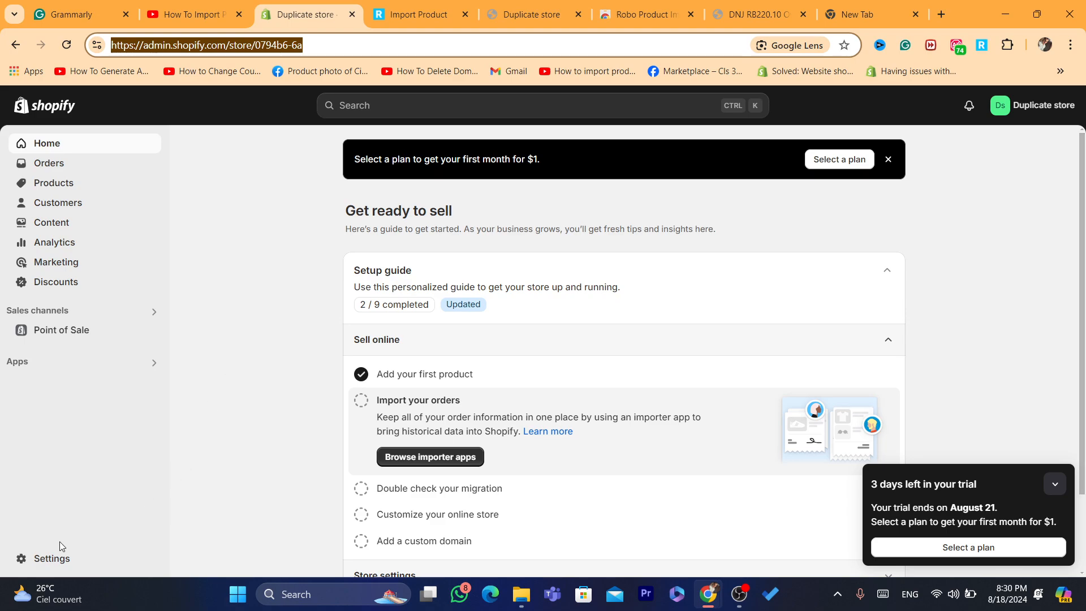
left_click(37, 560)
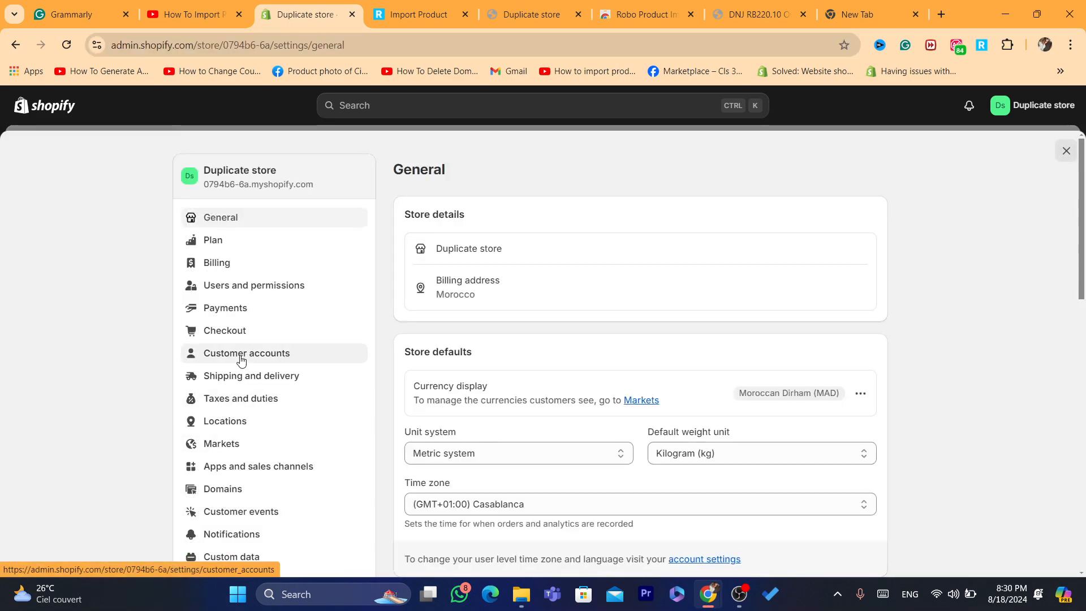
left_click(229, 470)
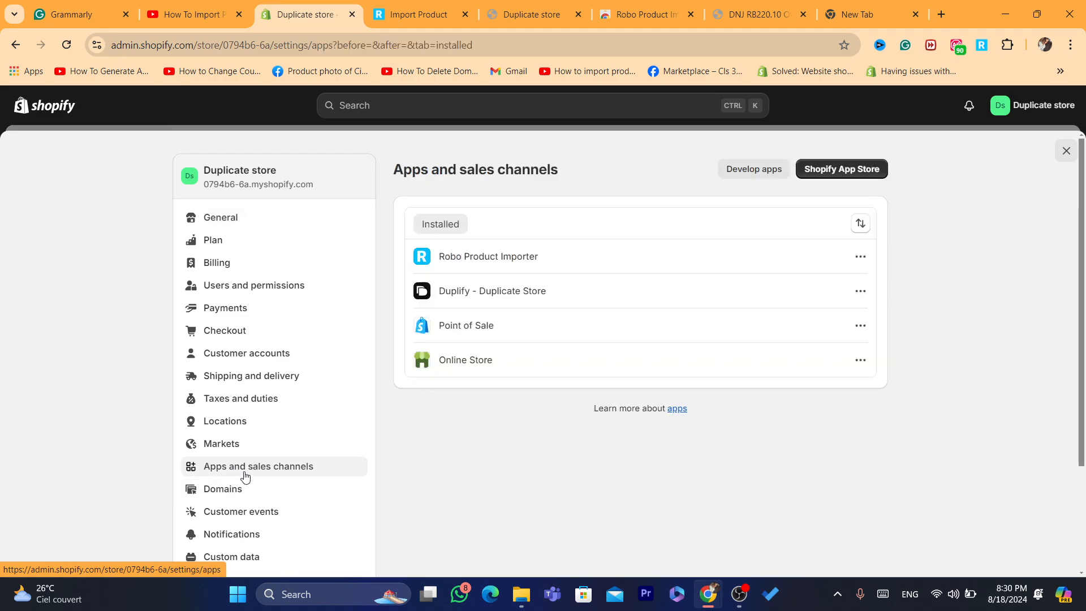
left_click(845, 176)
left_click(733, 604)
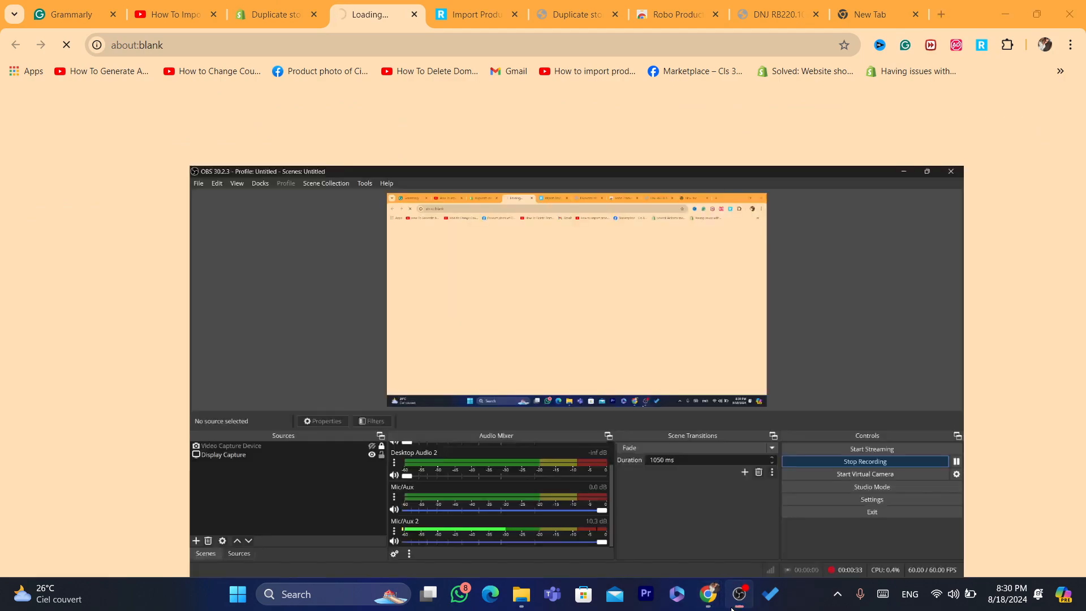
mouse_move(708, 593)
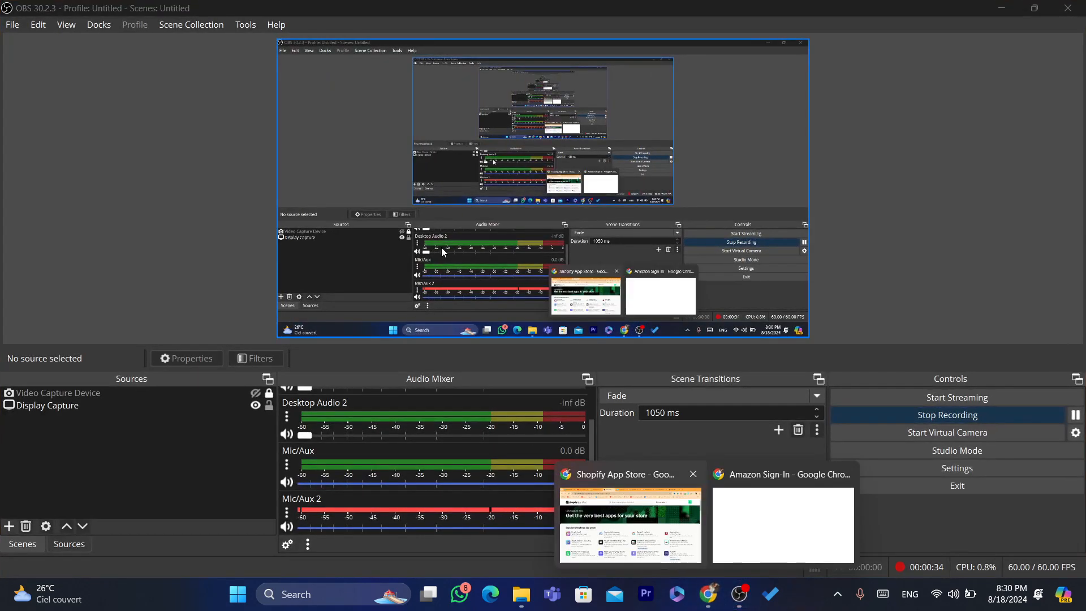
left_click(629, 488)
Step: Search the Shopify App Store for "amazone dropshipper"
left_click(414, 121)
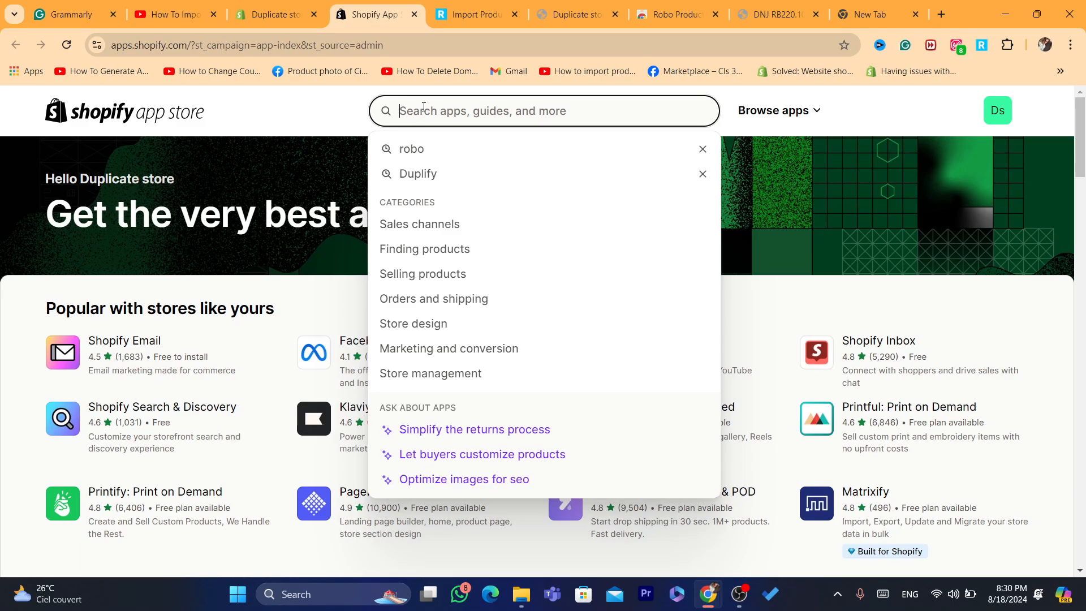
type("amazone")
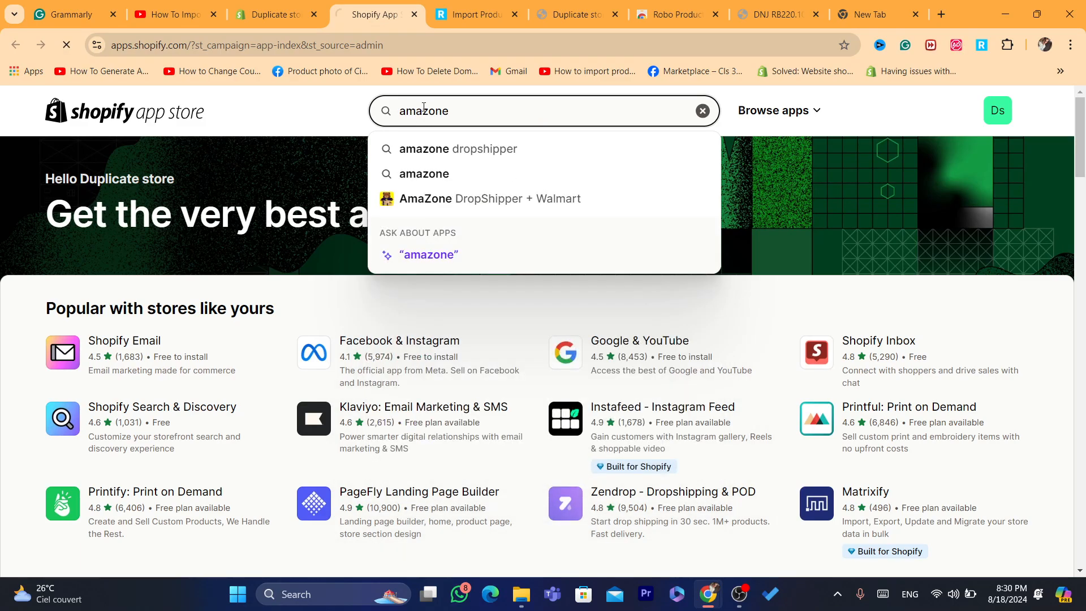
key("Return")
left_click(465, 111)
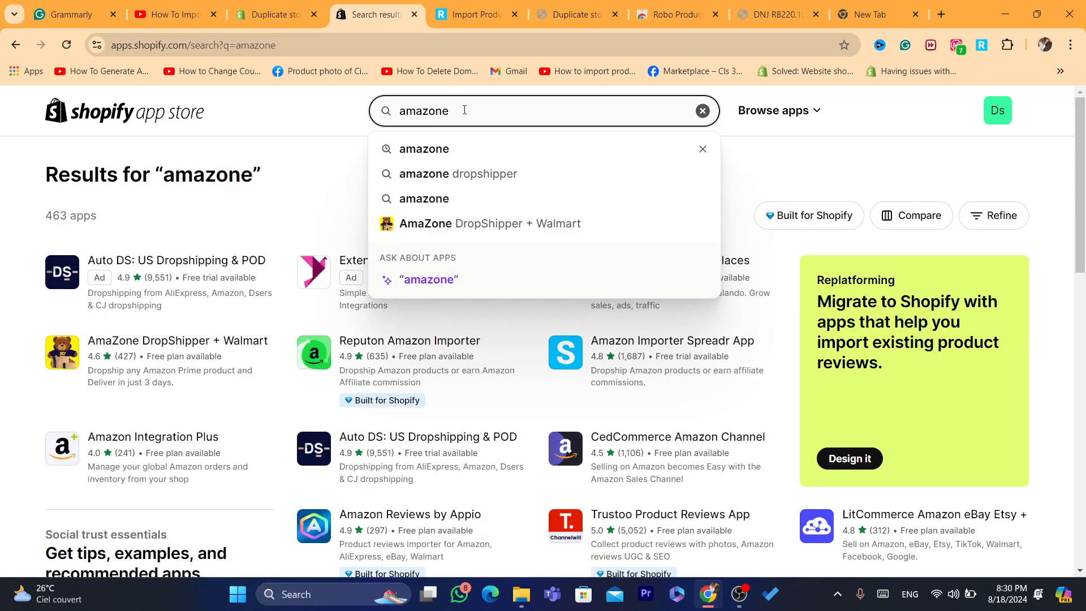
type("dripsh")
key("BackSpace")
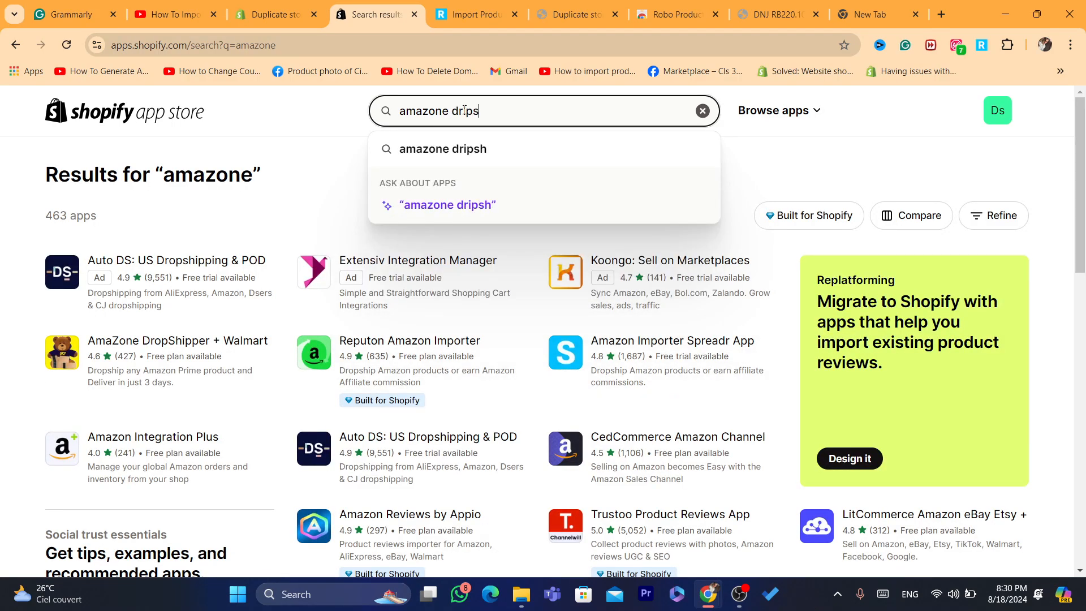
type("opshipper")
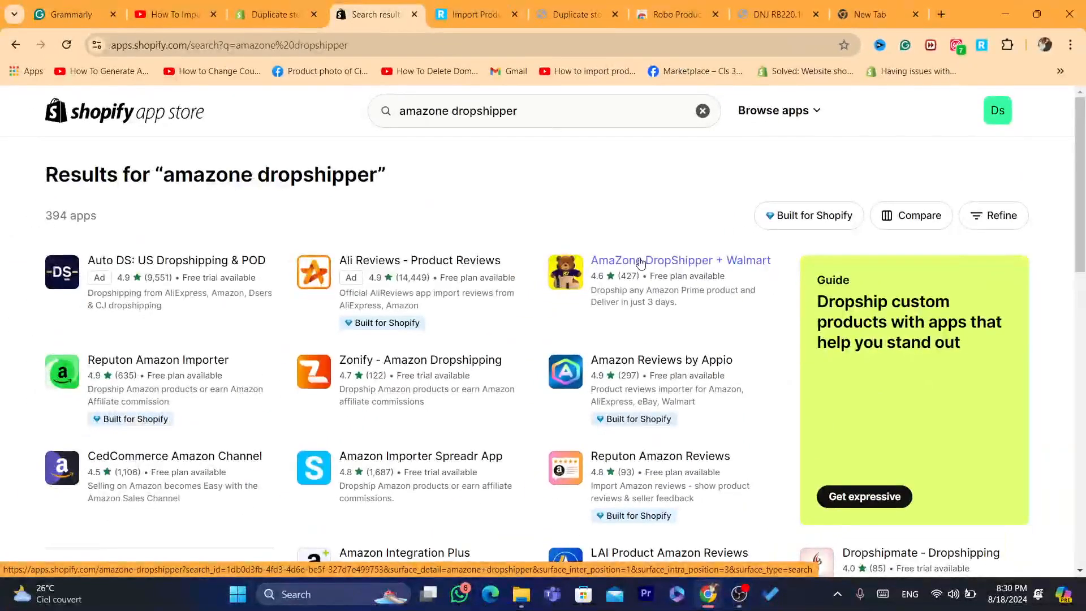
Step: Install the AmaZone DropShipper + Walmart app on the store and approve its requested data access
left_click(227, 526)
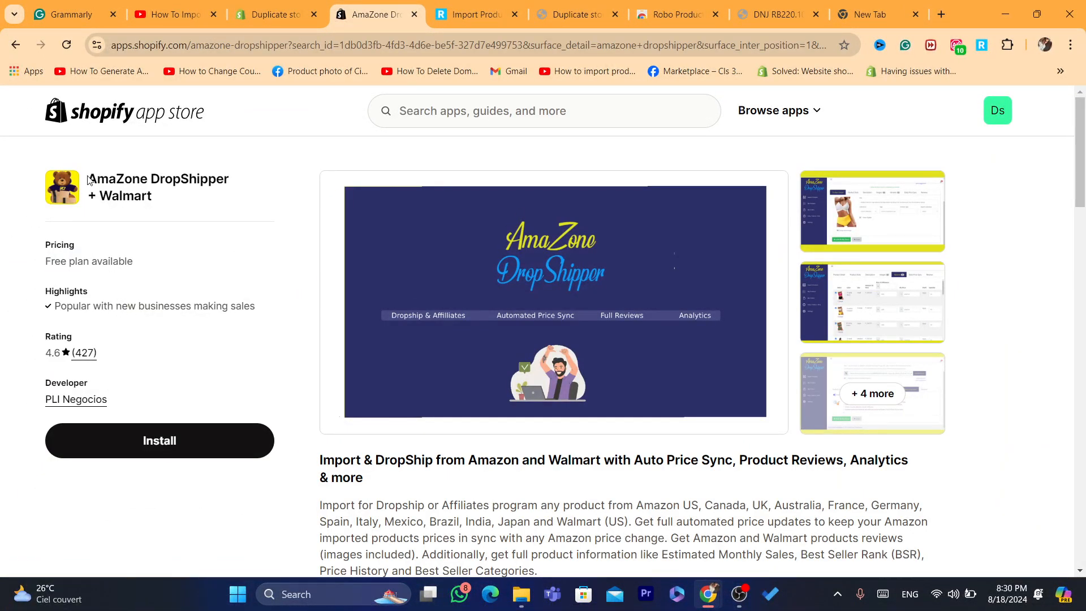
left_click_drag(89, 180, 176, 213)
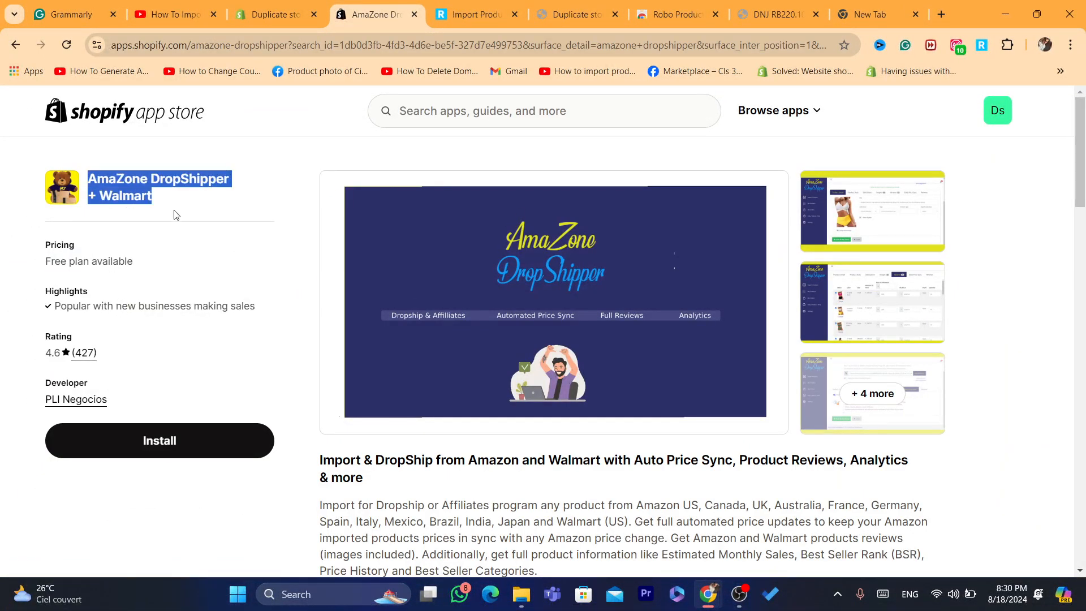
left_click(177, 436)
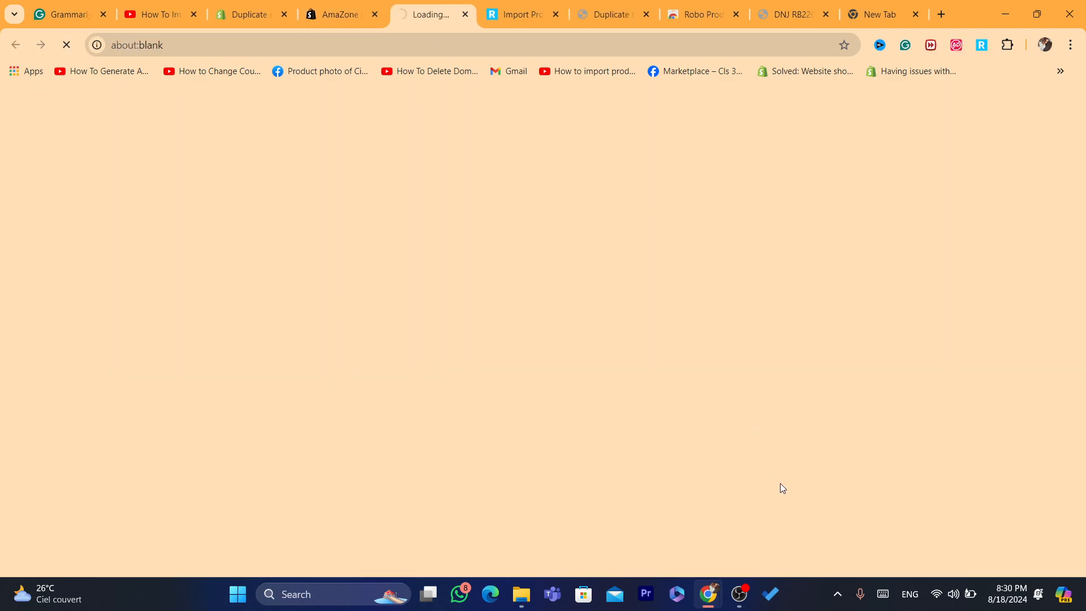
left_click(735, 599)
left_click(728, 601)
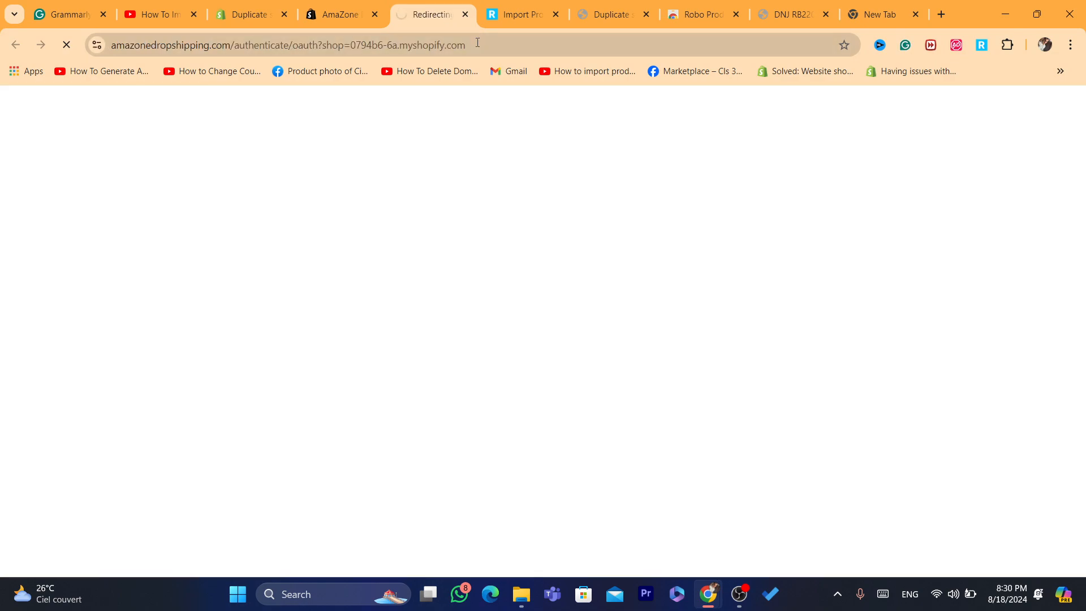
double_click(477, 43)
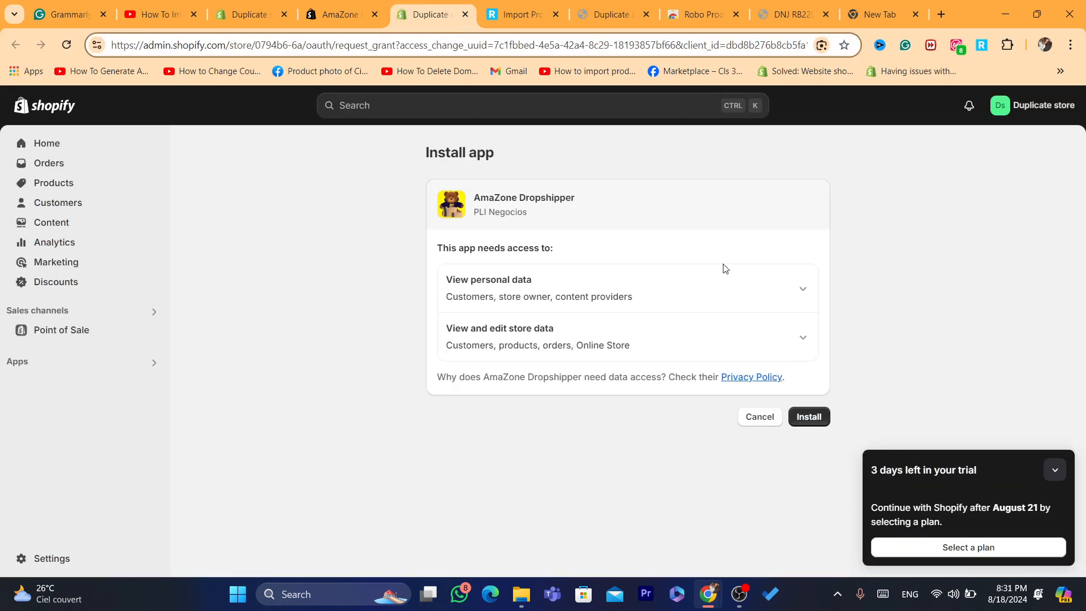
left_click(809, 416)
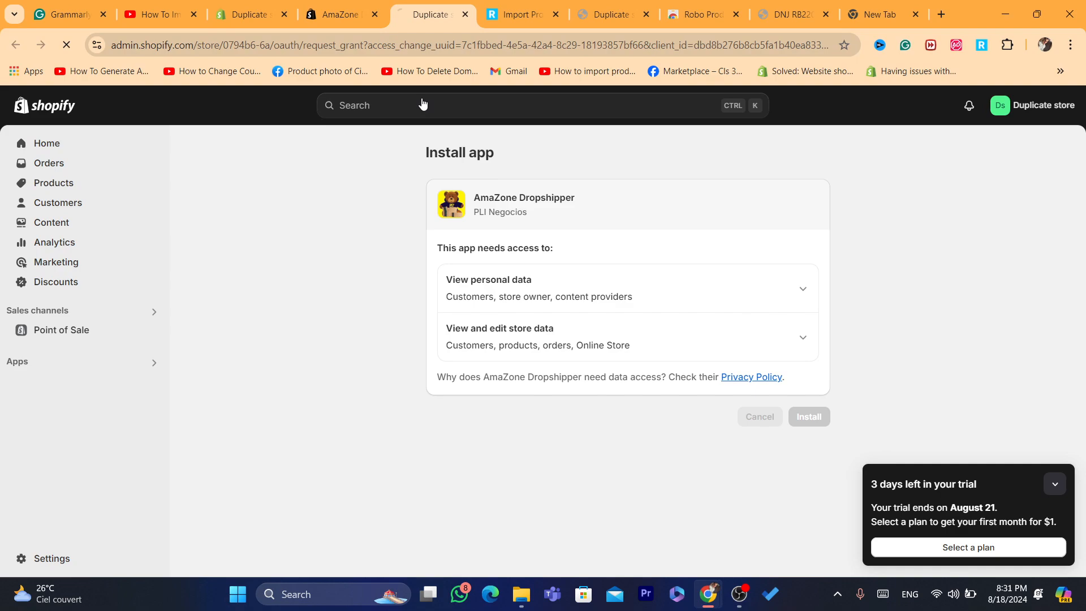
Step: Try to reach Amazon through the suggested "amazon associates" search and the amazon.com/ap/signin address, reusing the Robo Product Importer page
left_click(520, 15)
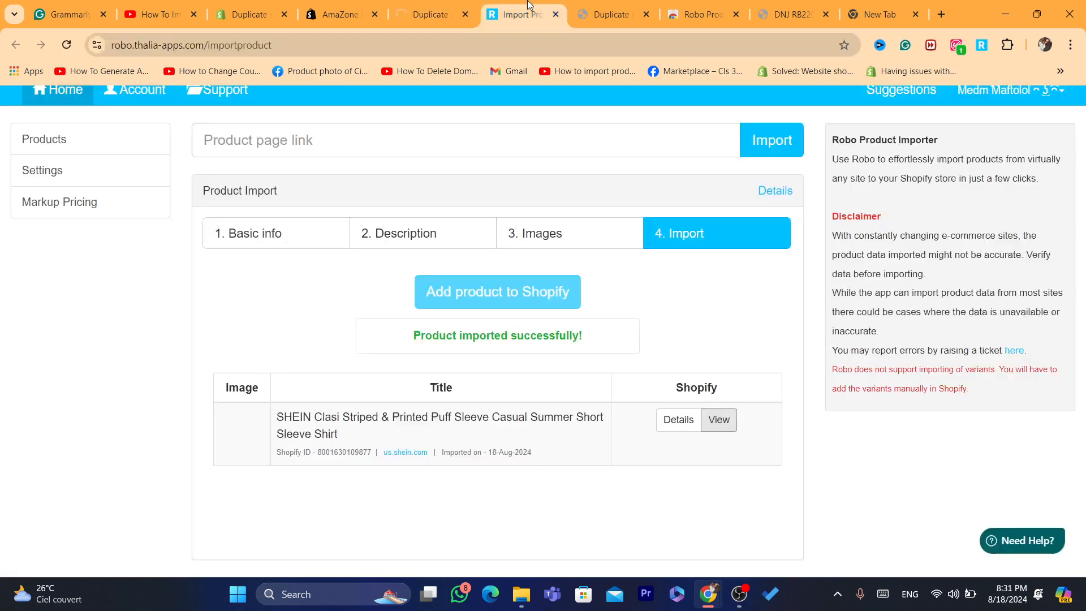
left_click(537, 70)
left_click(519, 44)
type("am")
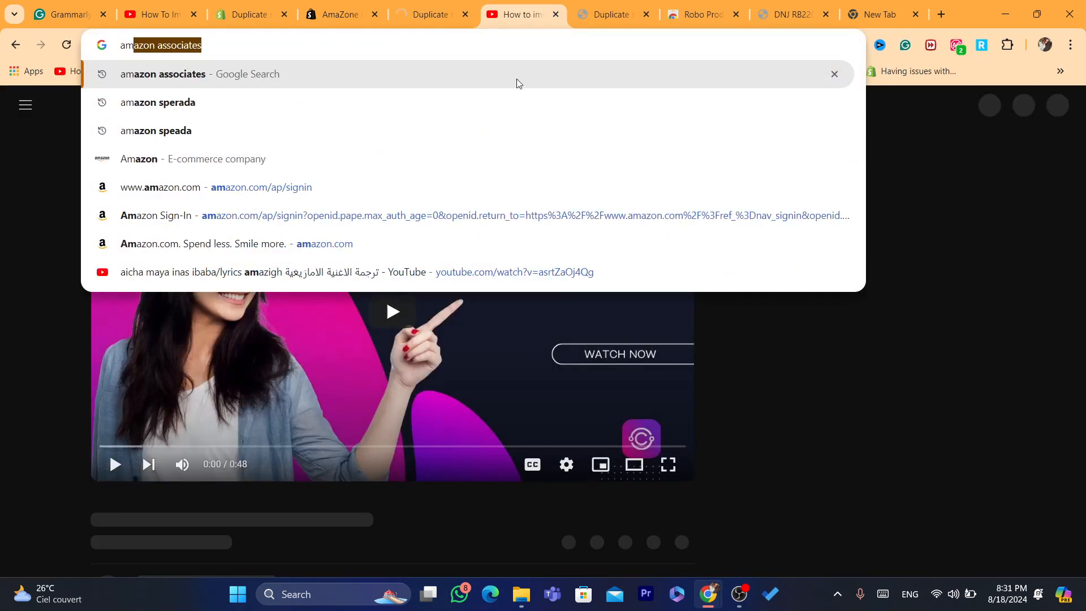
left_click(517, 83)
left_click(508, 51)
type("am")
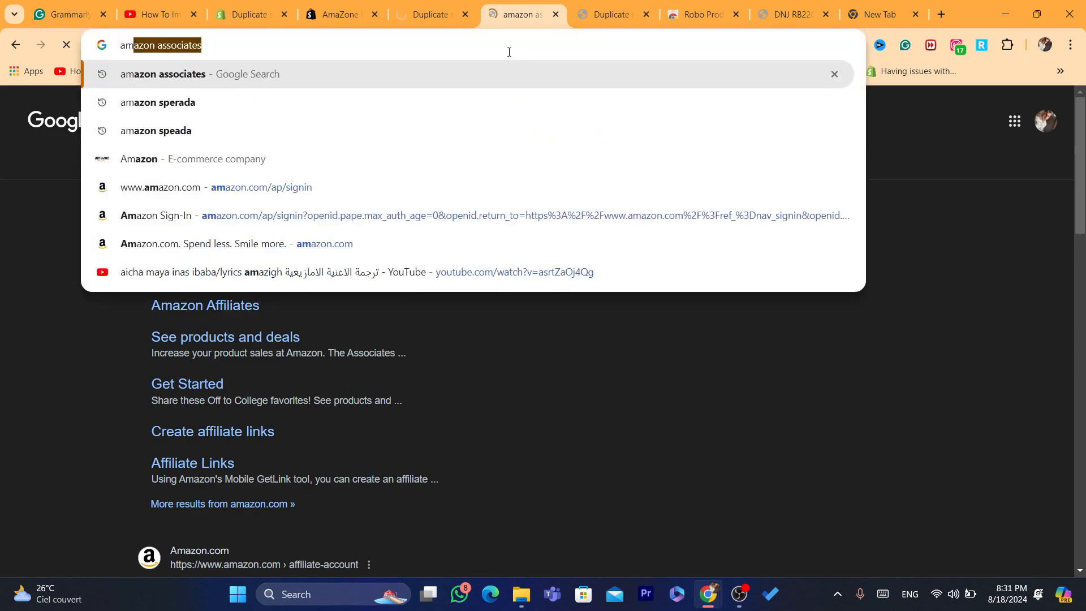
left_click(262, 186)
left_click(435, 5)
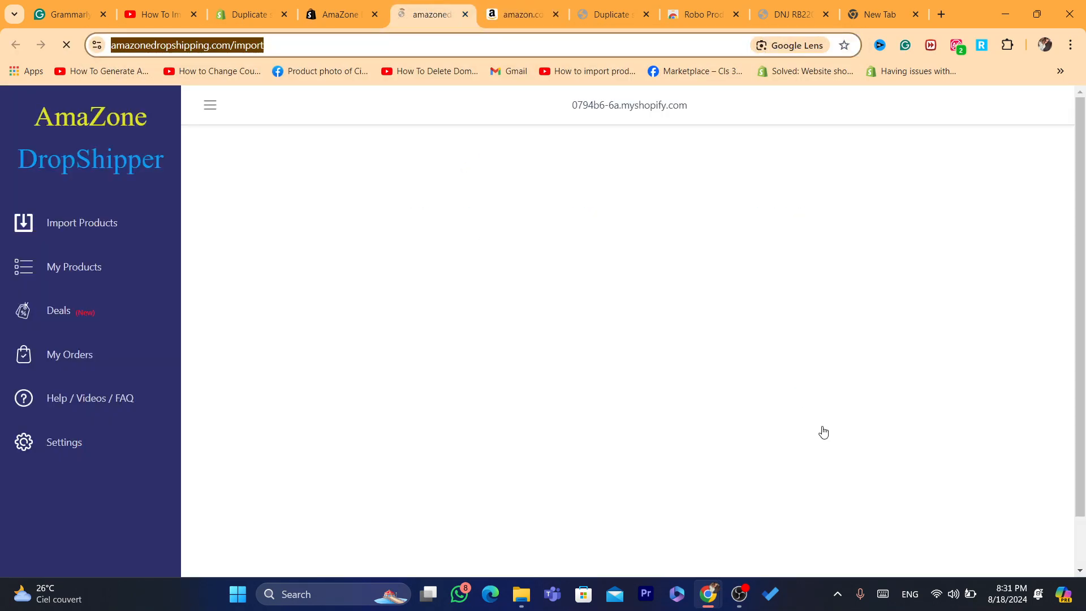
left_click(551, 5)
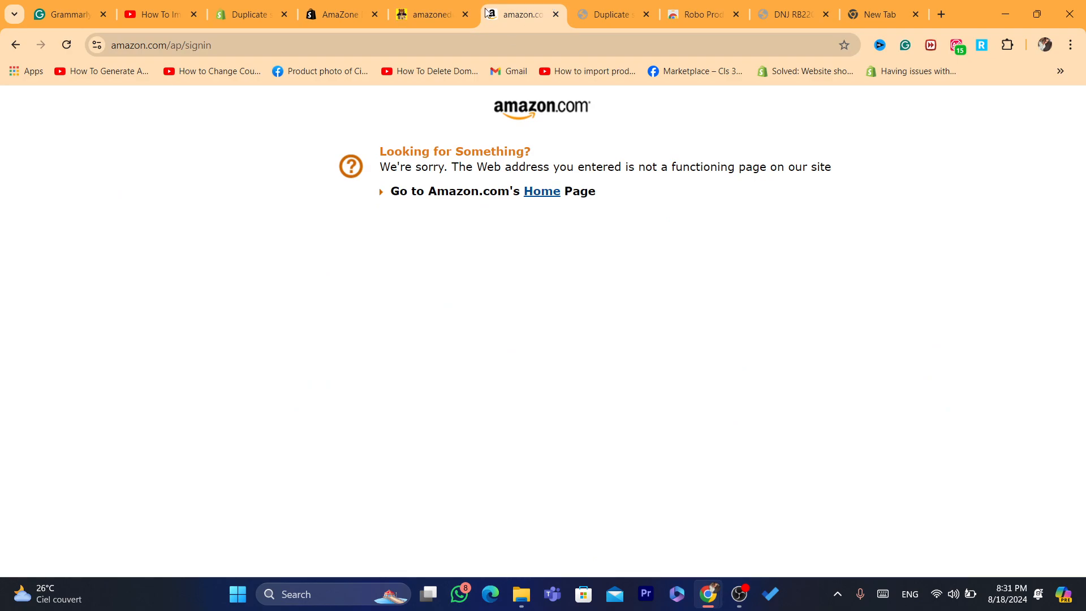
Step: Load the Amazon home page at amazon.com in place of the sign-in address
left_click(501, 41)
type("amazon associates")
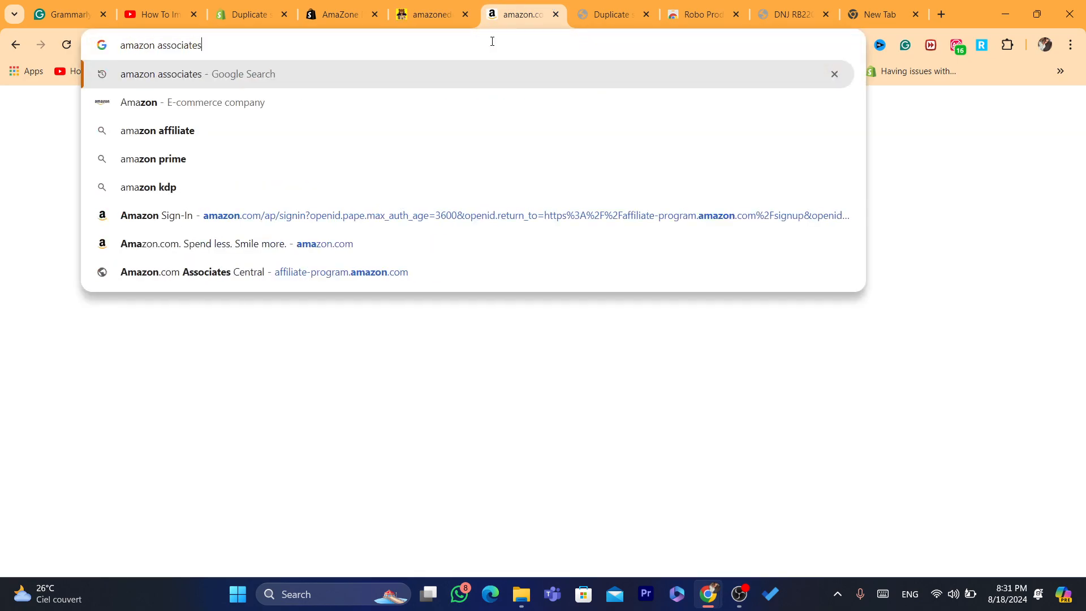
key("BackSpace")
key("BackSpace")
key("BackSpace")
key("BackSpace")
key("BackSpace")
key("BackSpace")
key("BackSpace")
key("BackSpace")
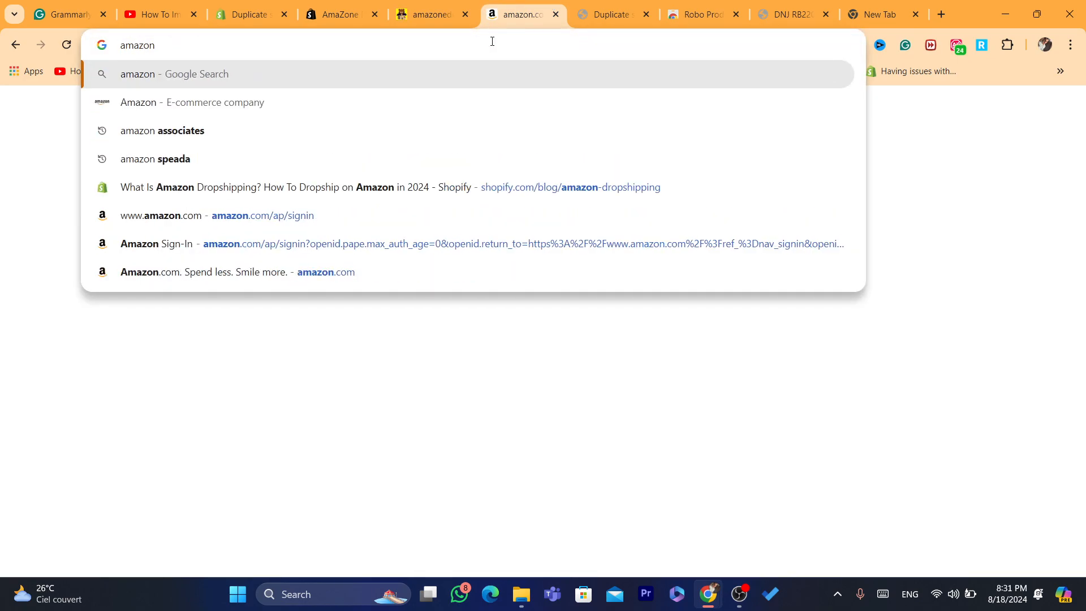
type(".cop")
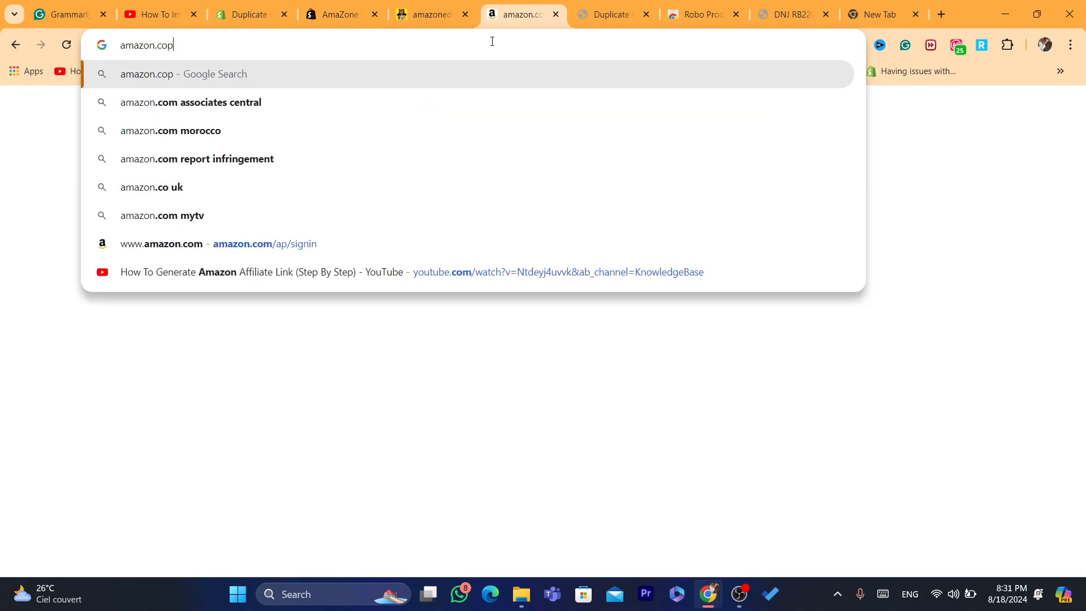
key("BackSpace")
type("m")
key("Return")
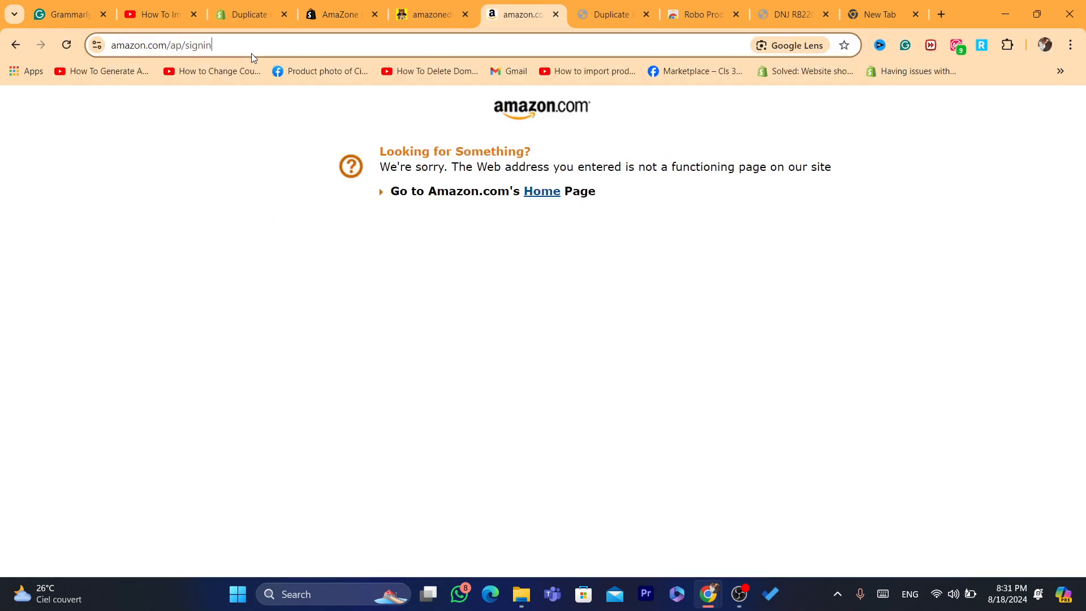
left_click_drag(212, 46, 167, 46)
key("BackSpace")
key("Return")
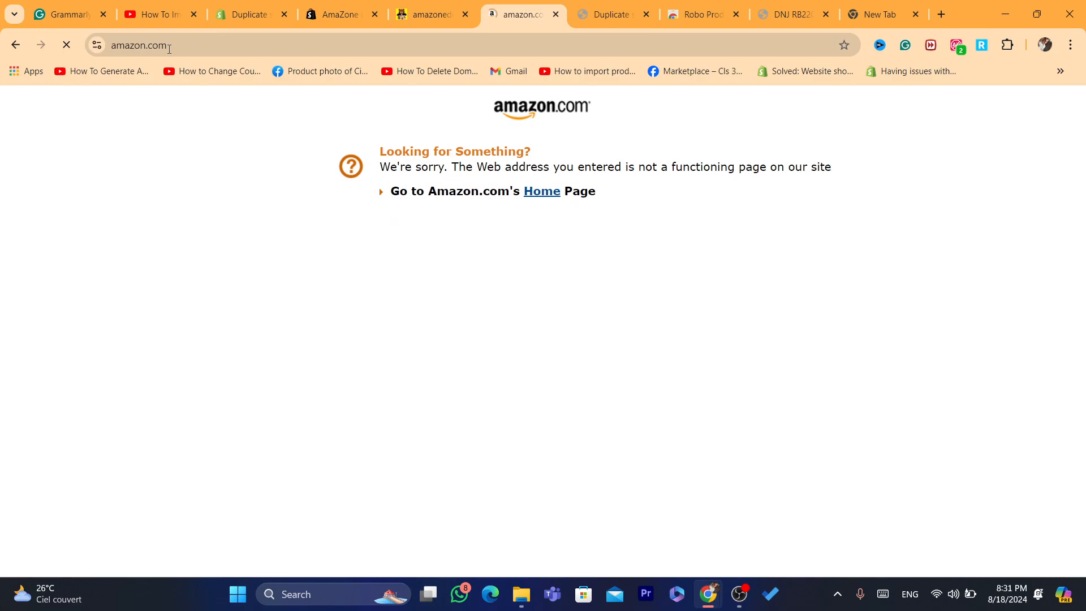
Step: Open the first best-selling gaming headset from Amazon's Headsets category under Gaming accessories and dismiss the delivery address notice
left_click_drag(1084, 120, 1084, 452)
scroll(814, 378, "down", 10)
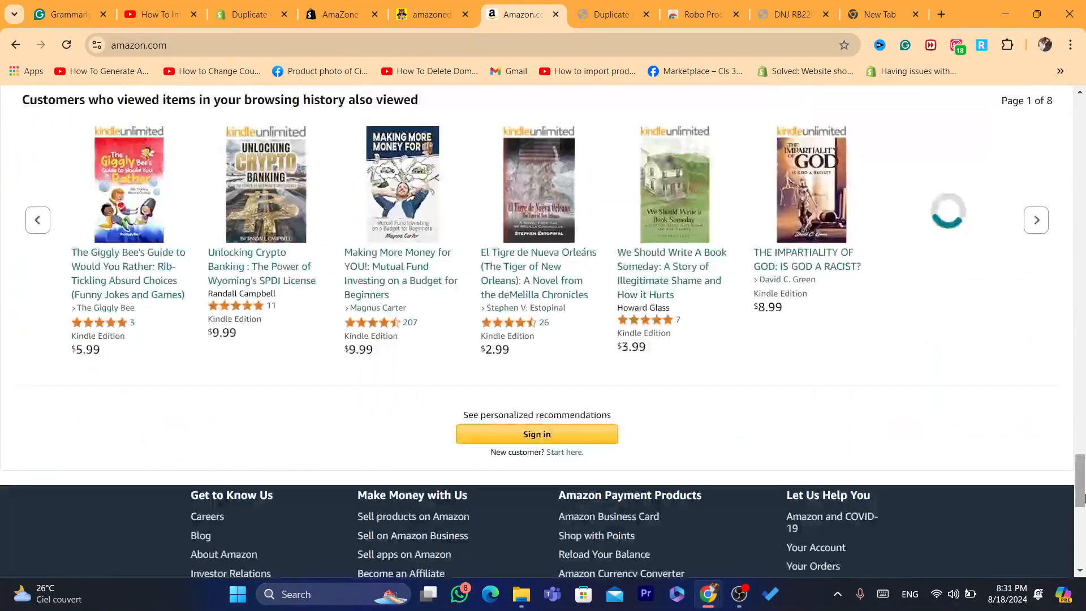
left_click_drag(1080, 489, 1071, 164)
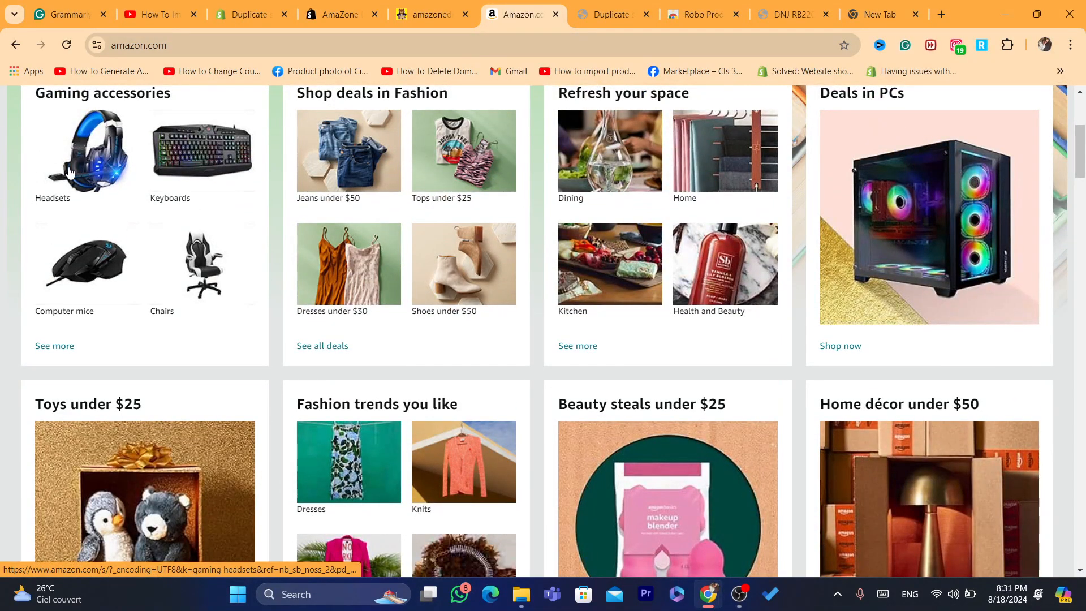
left_click(100, 158)
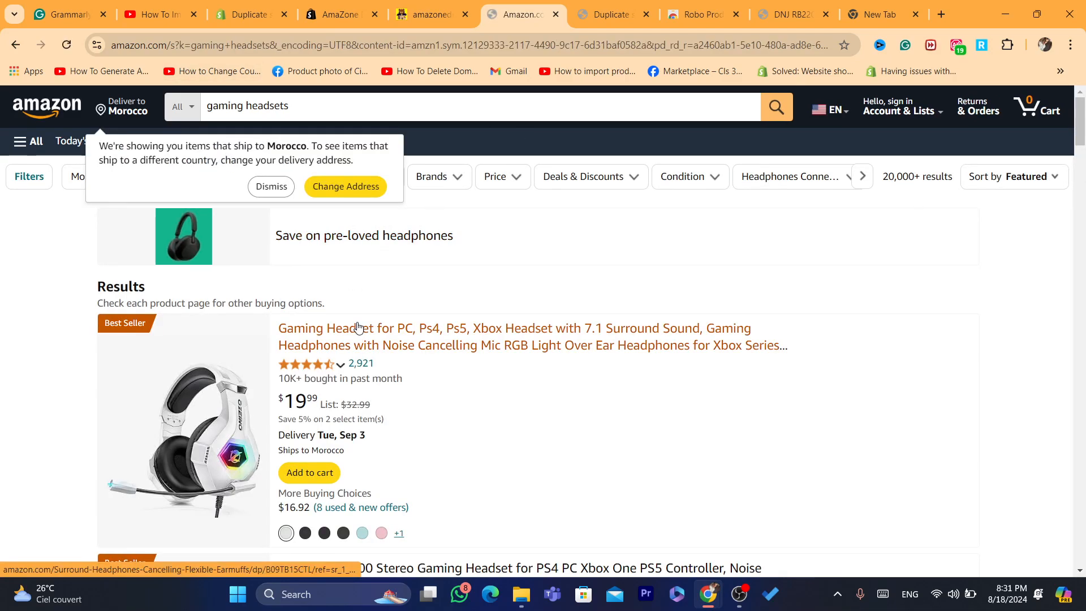
left_click(360, 328)
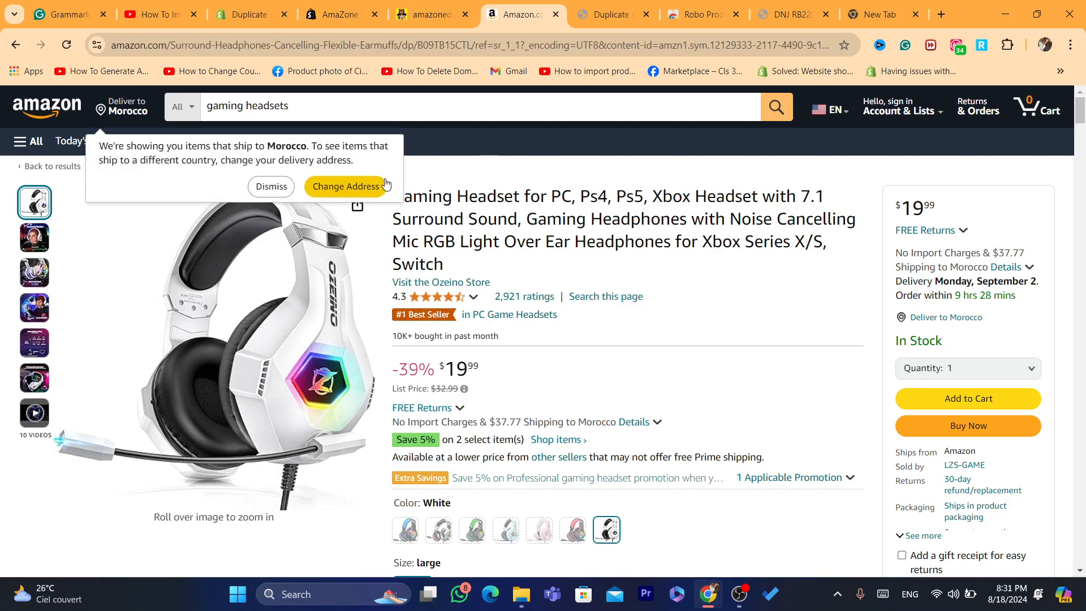
left_click(270, 188)
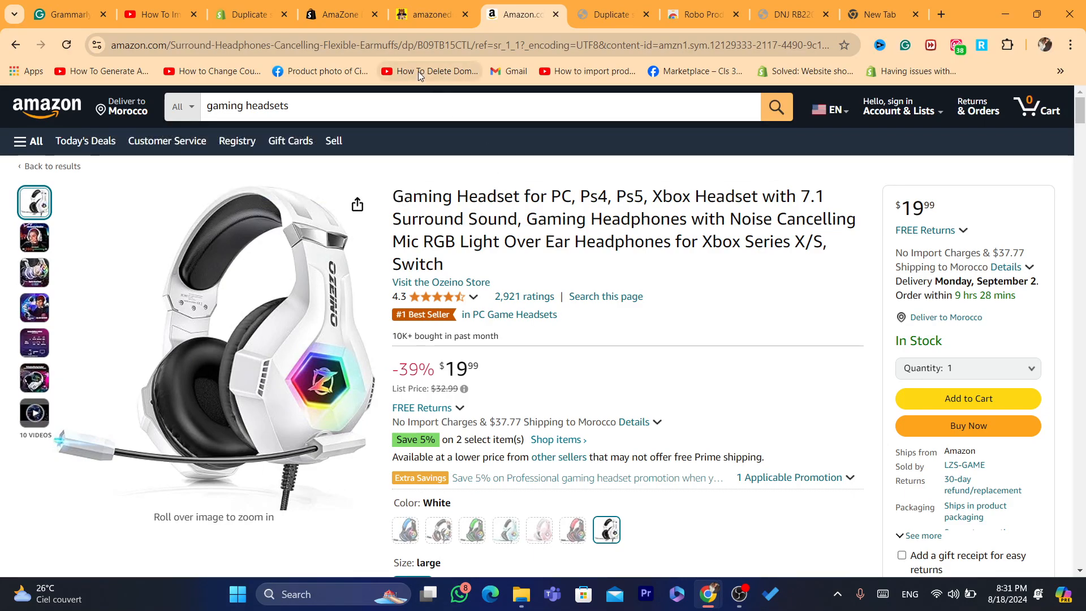
Step: Copy the Amazon gaming headset's page URL into the product link box of AmaZone DropShipper's import page
left_click(406, 43)
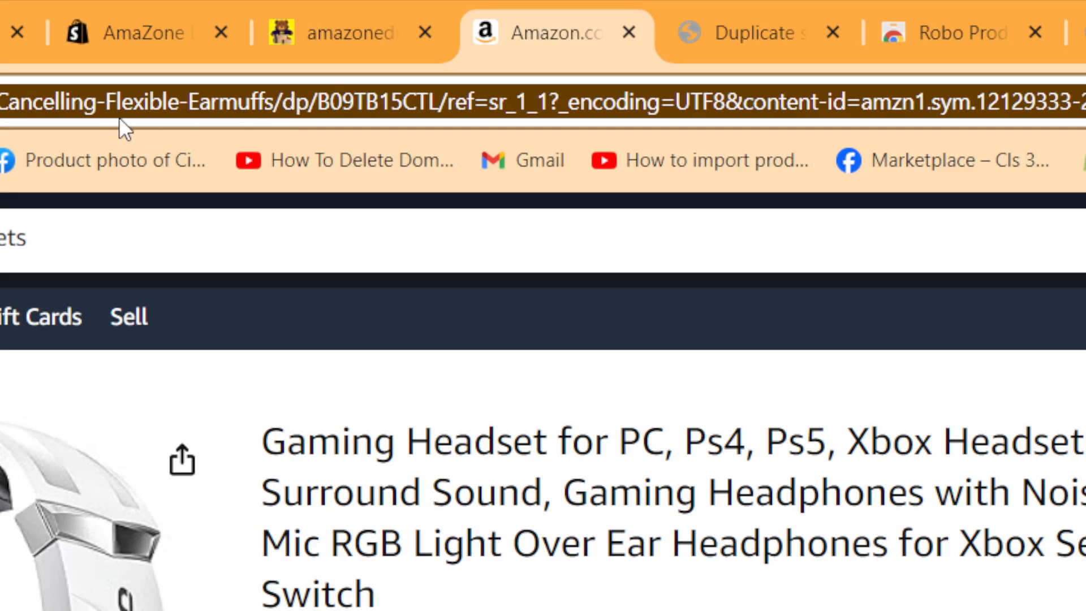
right_click(219, 103)
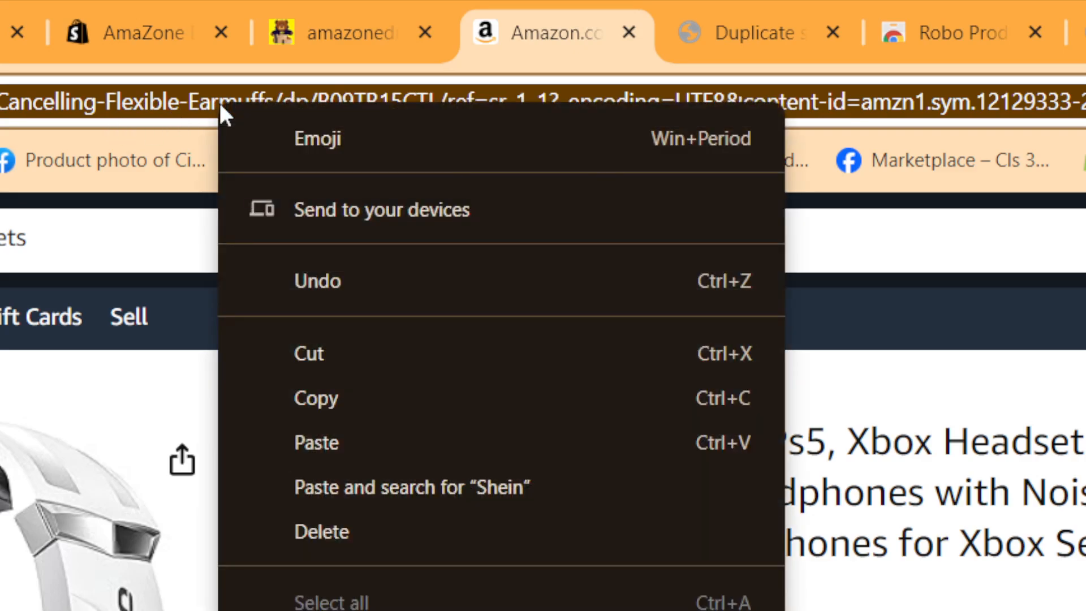
left_click(315, 398)
left_click(413, 11)
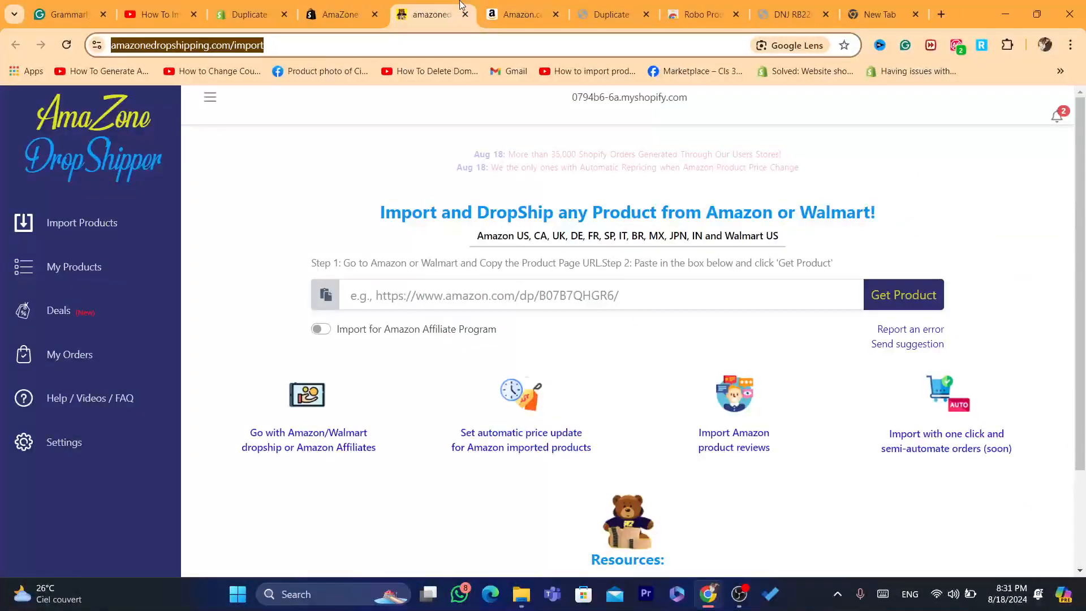
left_click(447, 291)
key("ctrl+v")
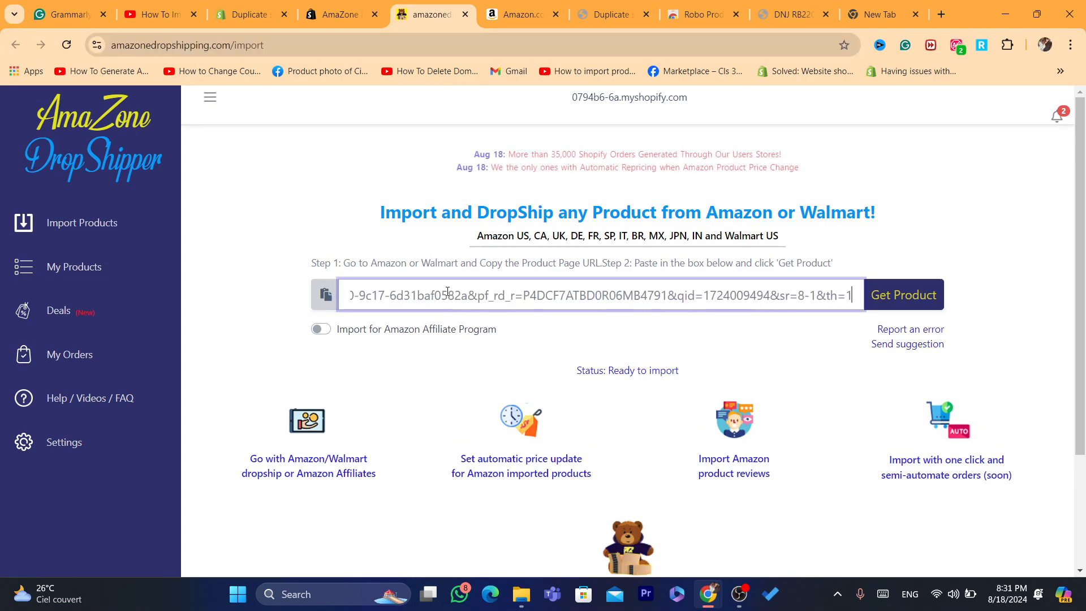
Step: Fetch the Amazon gaming headset's product data from the pasted link
right_click(410, 303)
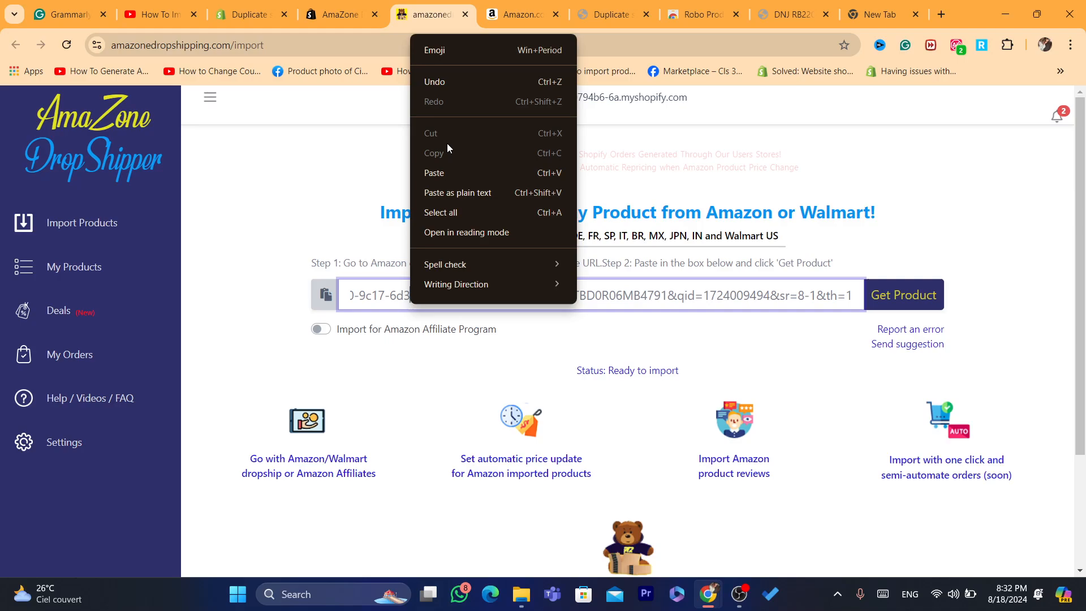
left_click(917, 297)
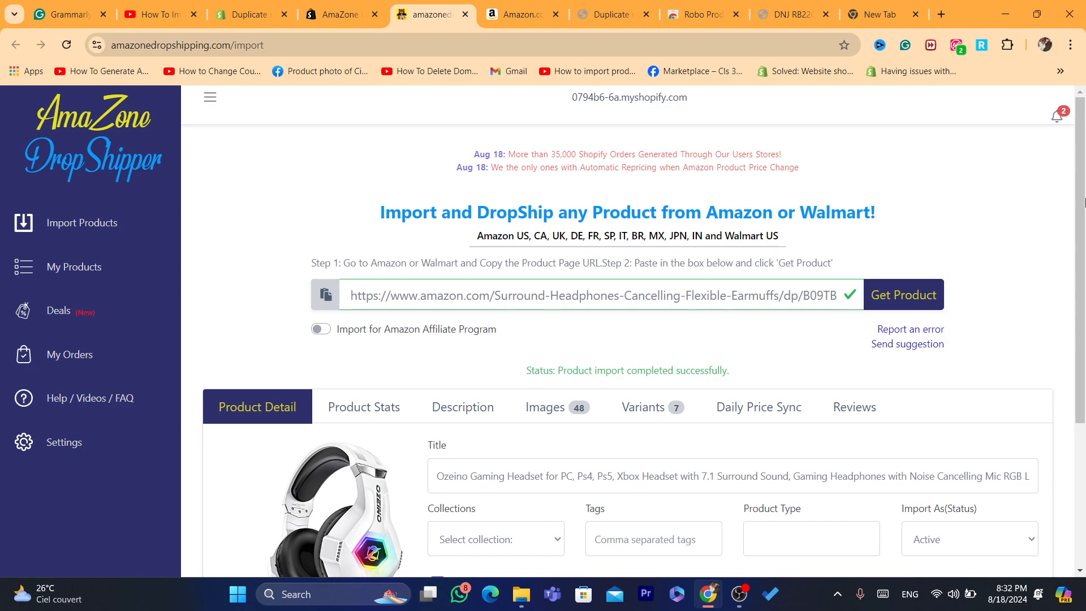
Step: Shorten the imported product's title to "Ozeino Gaming Headset for PC, Ps4, Ps5, Xbox Headset"
left_click_drag(1084, 202, 1077, 321)
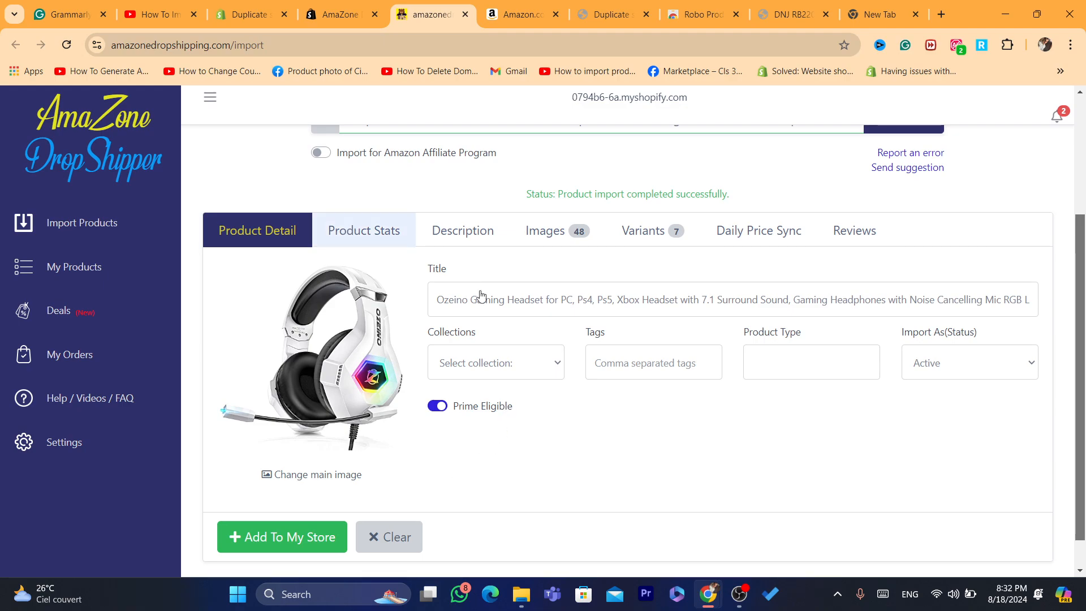
left_click(505, 298)
left_click_drag(724, 299, 1084, 339)
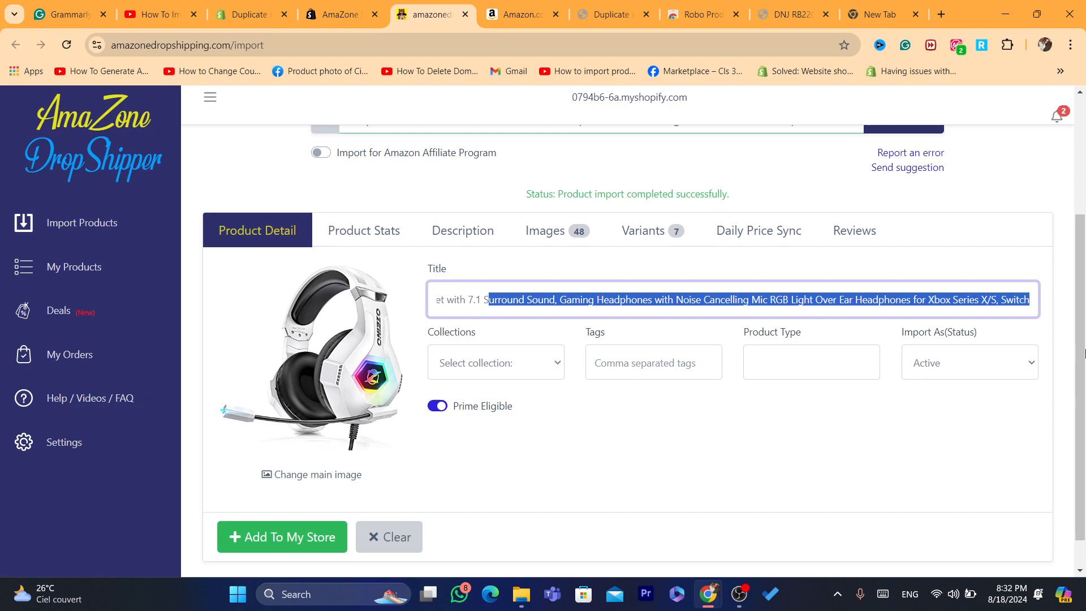
key("BackSpace")
key("BackSpace")
key("BackSpace")
key("BackSpace")
key("BackSpace")
key("BackSpace")
key("BackSpace")
key("BackSpace")
key("BackSpace")
key("BackSpace")
key("BackSpace")
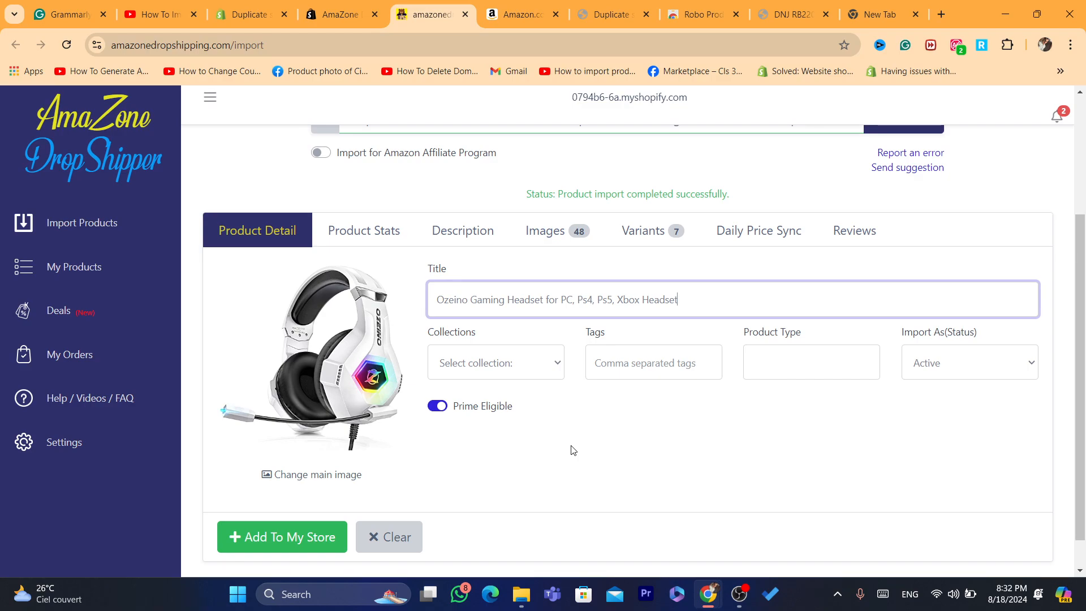
Step: Review the headset's collection choices, description, product stats, variants, daily price sync and images before importing
left_click(520, 373)
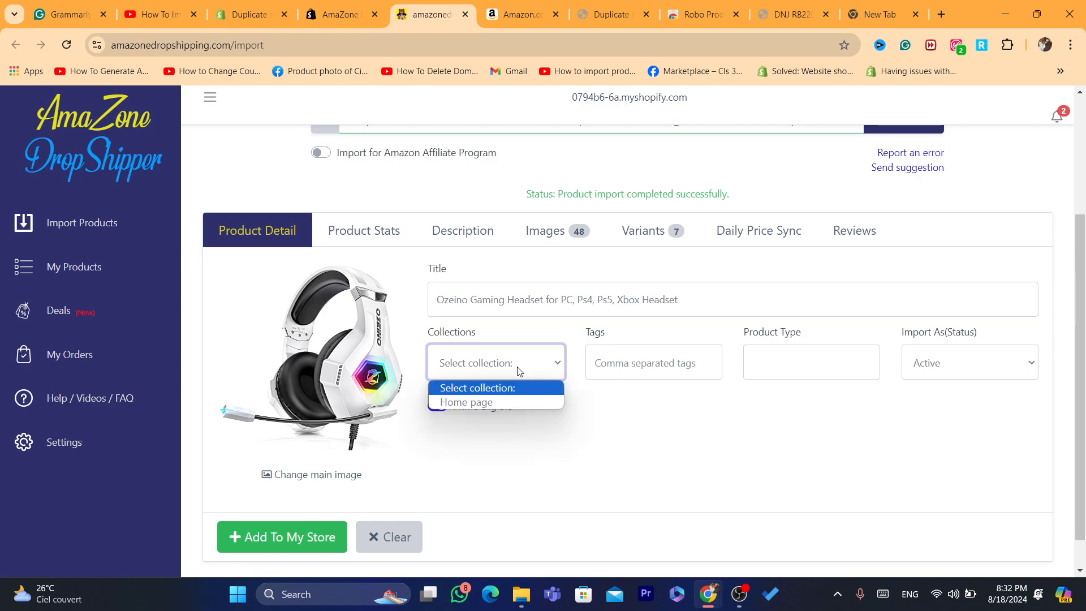
left_click(483, 357)
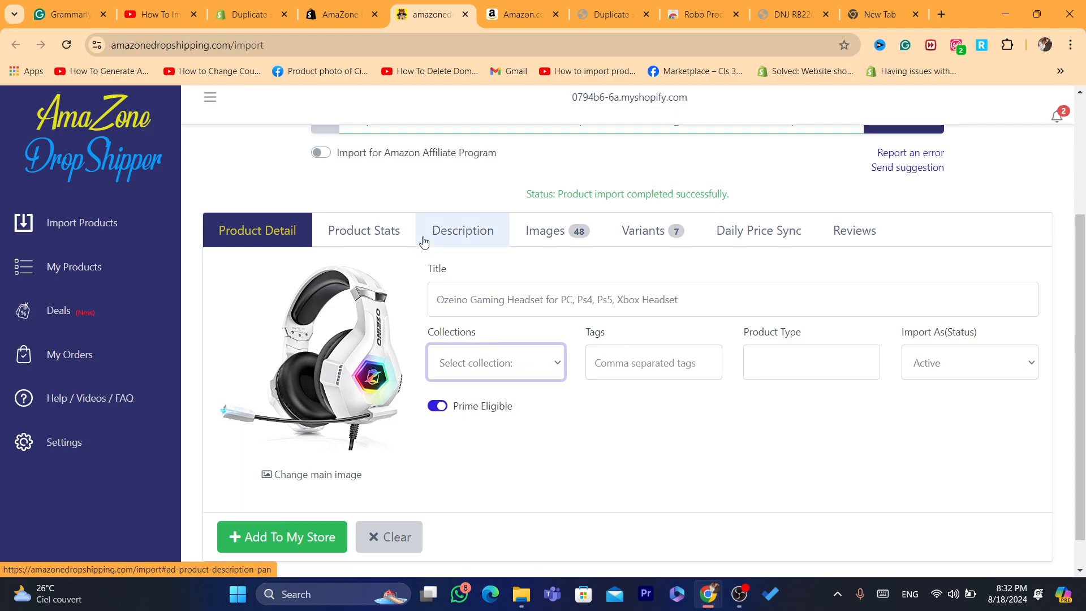
left_click(450, 240)
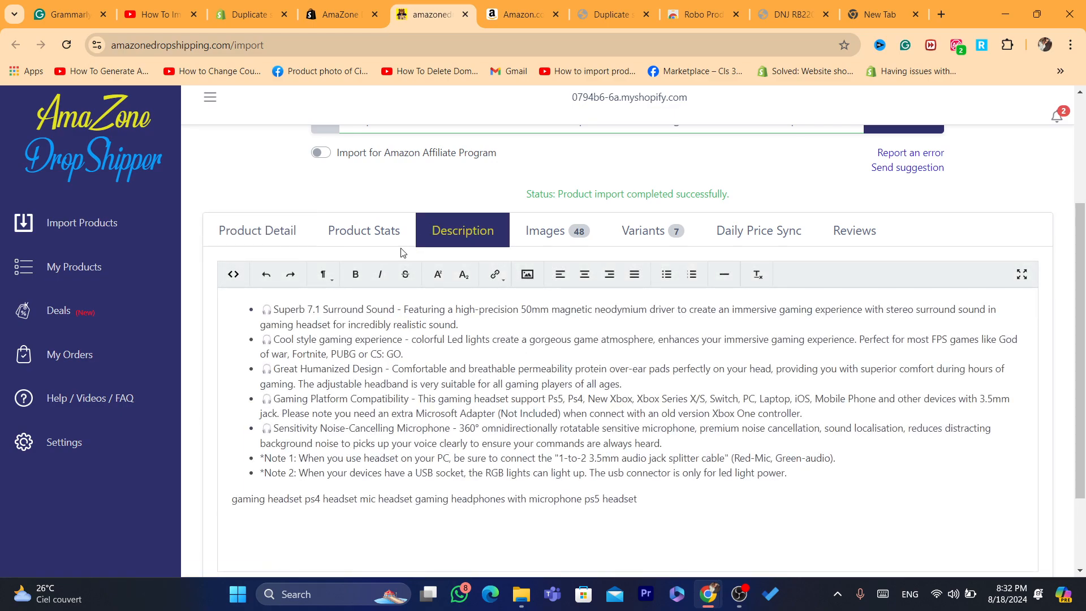
left_click(360, 232)
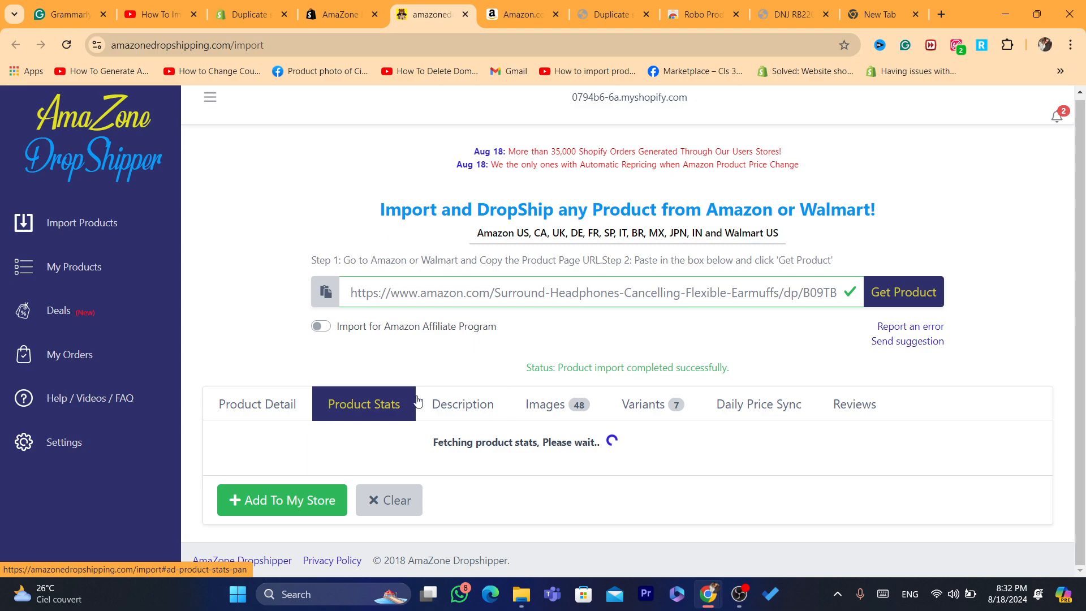
left_click(625, 404)
scroll(835, 374, "down", 5)
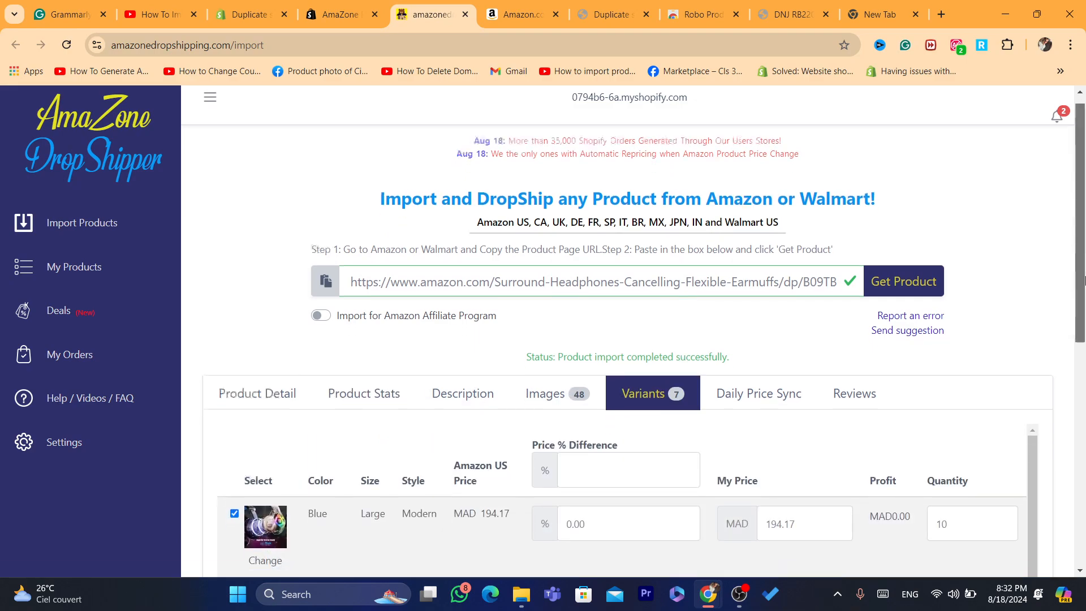
scroll(786, 328, "up", 3)
left_click(769, 327)
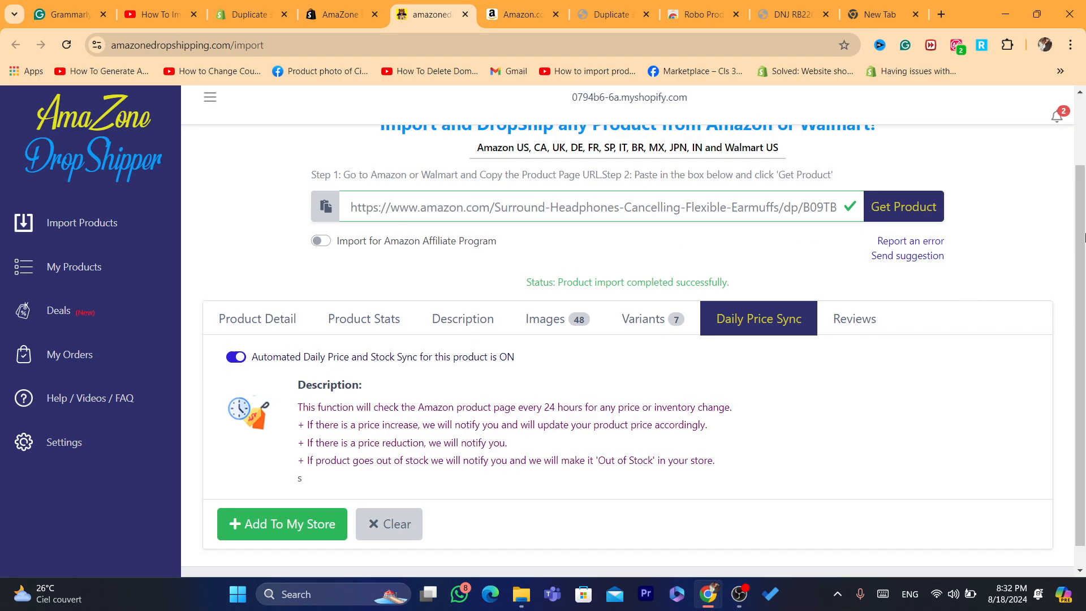
scroll(1083, 237, "down", 1)
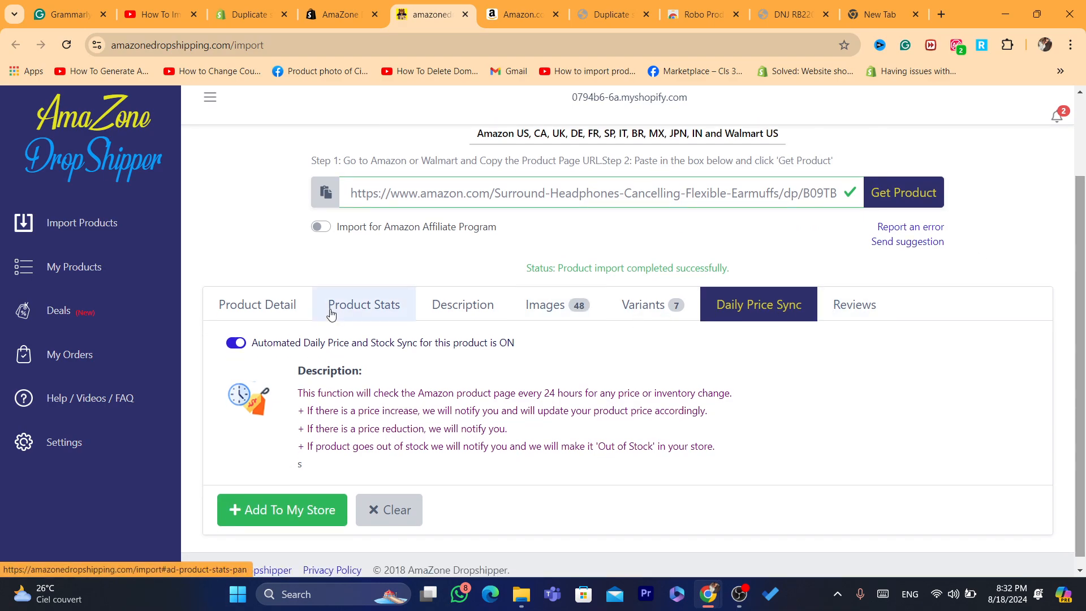
left_click(545, 306)
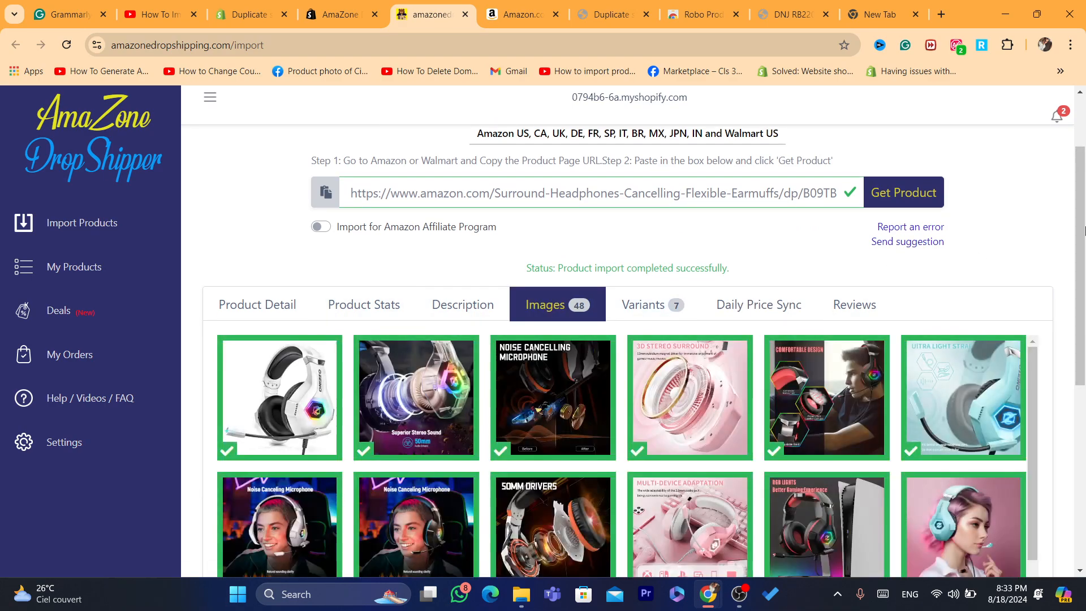
scroll(1083, 229, "down", 4)
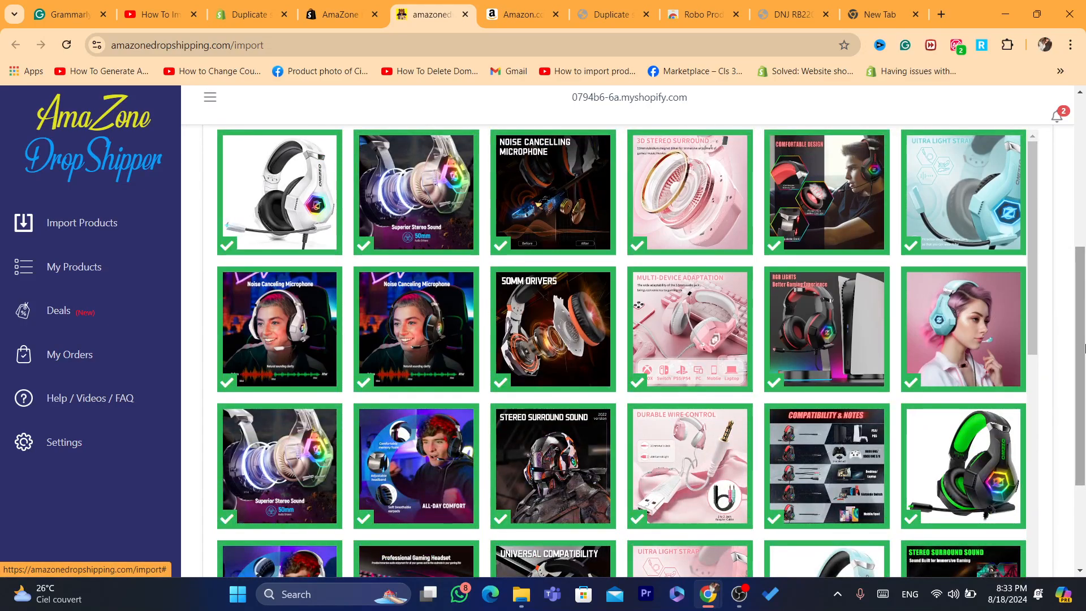
scroll(1083, 347, "up", 4)
Step: Return to the headset's product details and add the product to the Shopify store
left_click(243, 373)
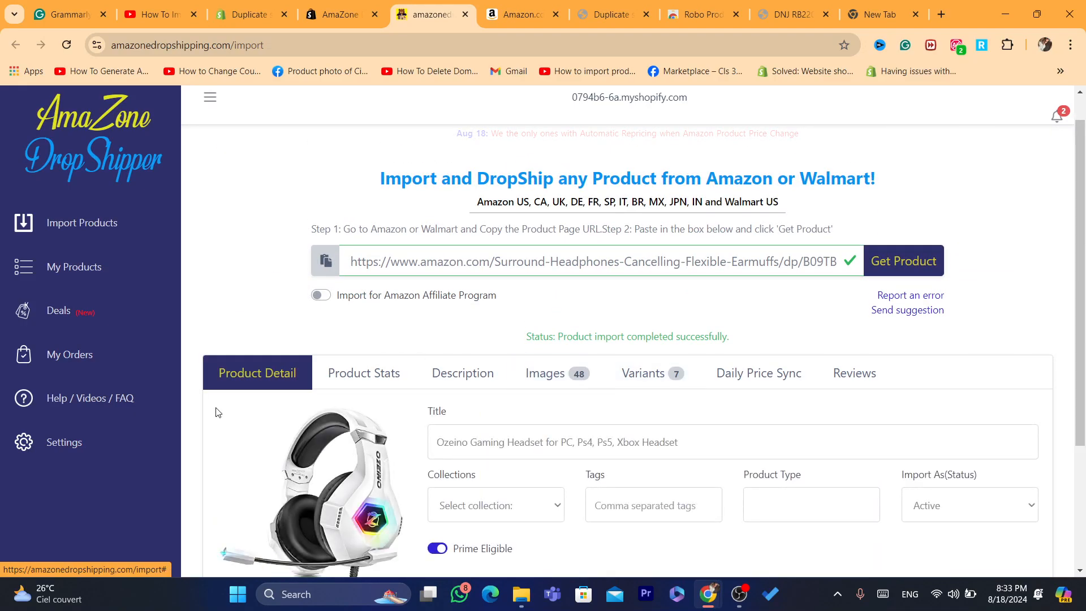
scroll(1083, 386, "down", 3)
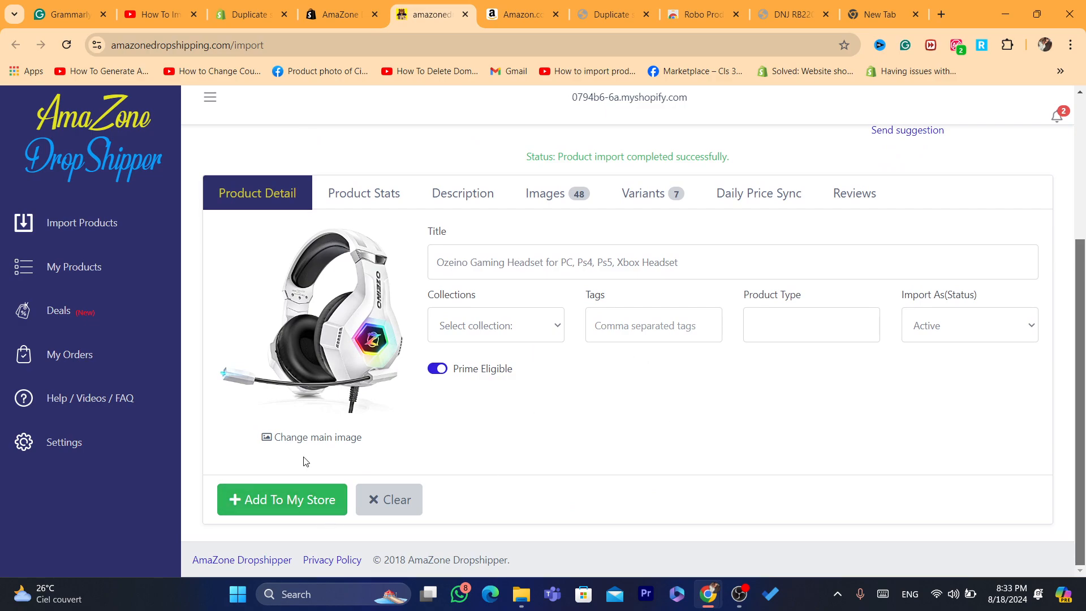
left_click(300, 500)
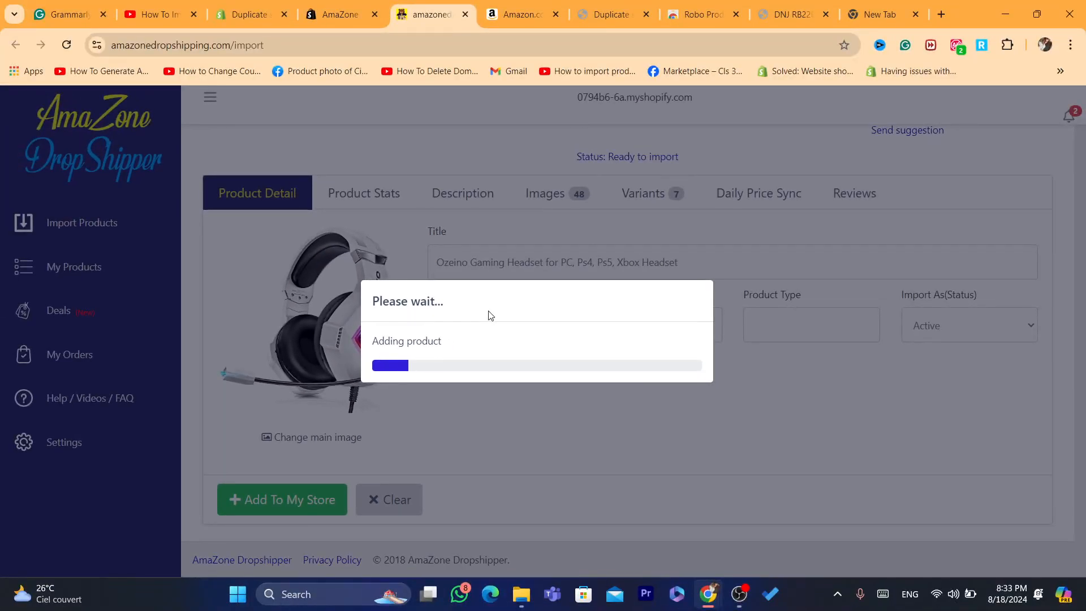
Step: Switch to the Shopify admin, leave the app settings and open the store's product list
left_click(252, 14)
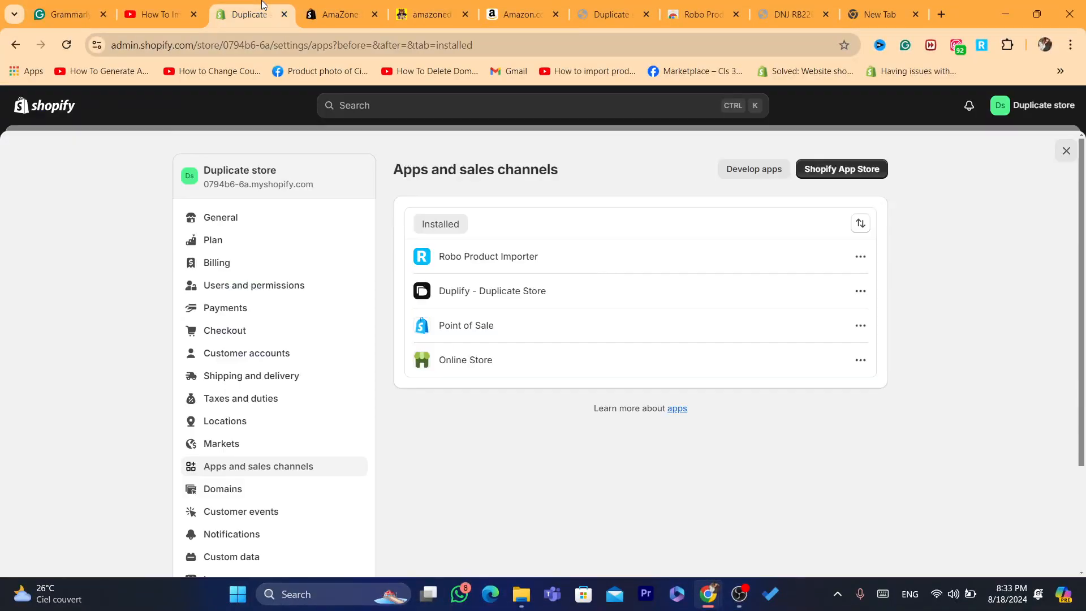
left_click(1065, 150)
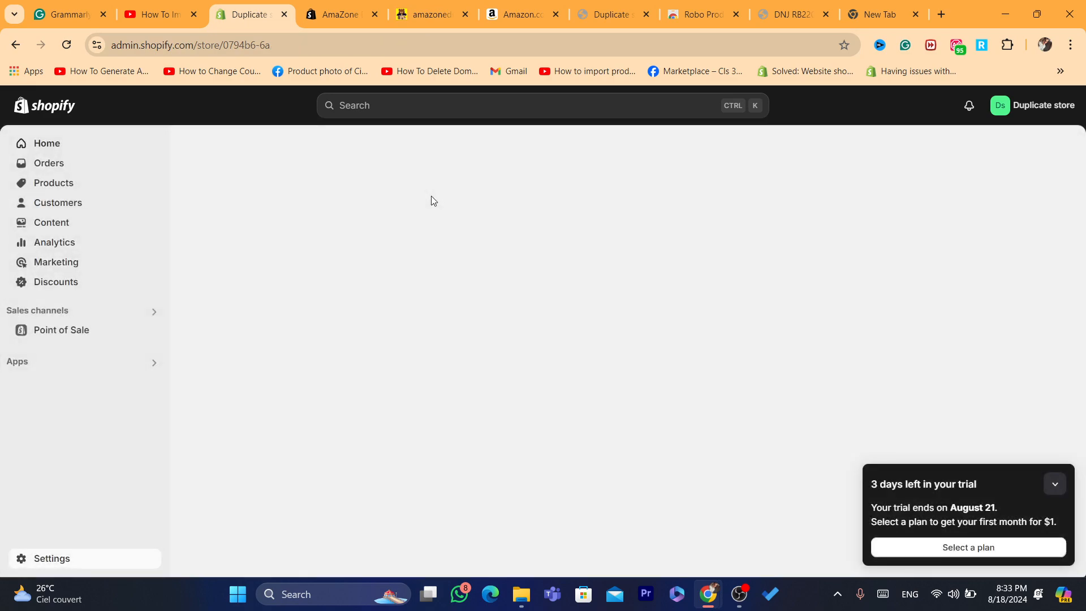
left_click(46, 190)
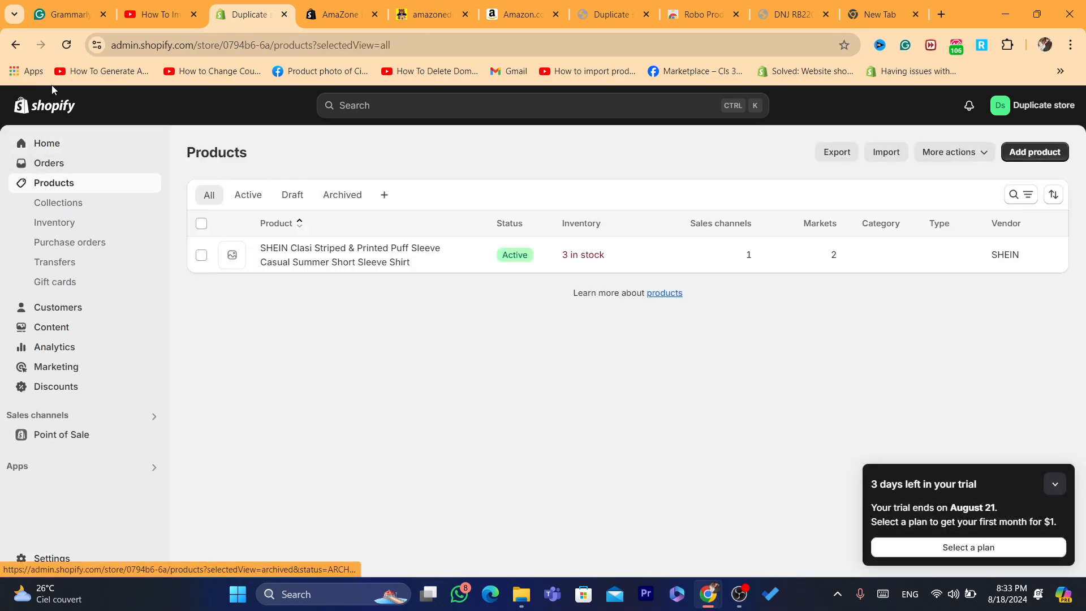
Step: Check the progress of the headset import in AmaZone DropShipper against the Shopify product list
left_click(349, 7)
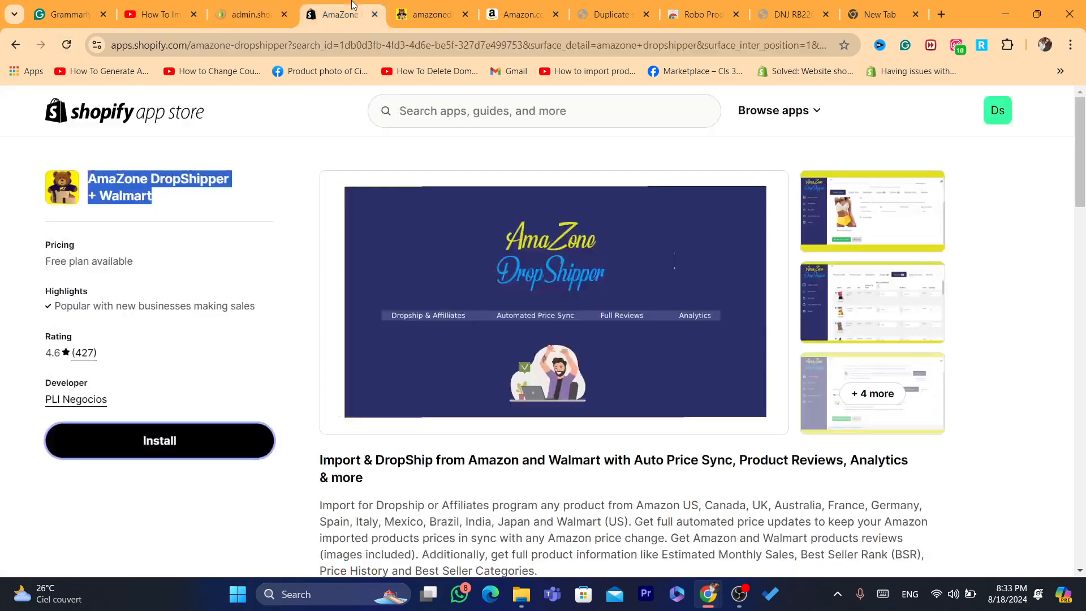
left_click(237, 8)
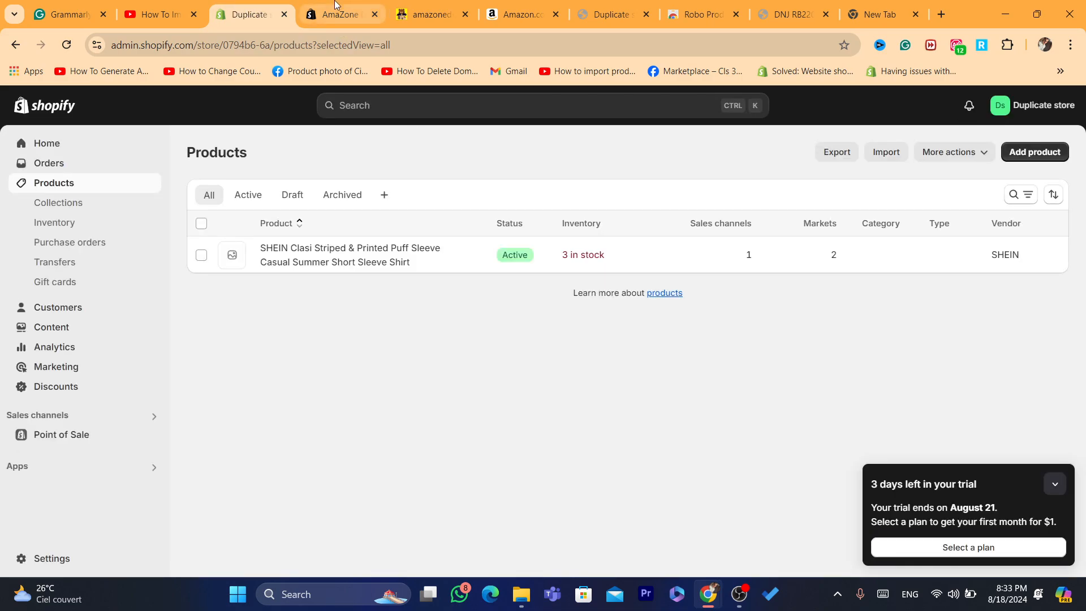
left_click(356, 25)
left_click(430, 14)
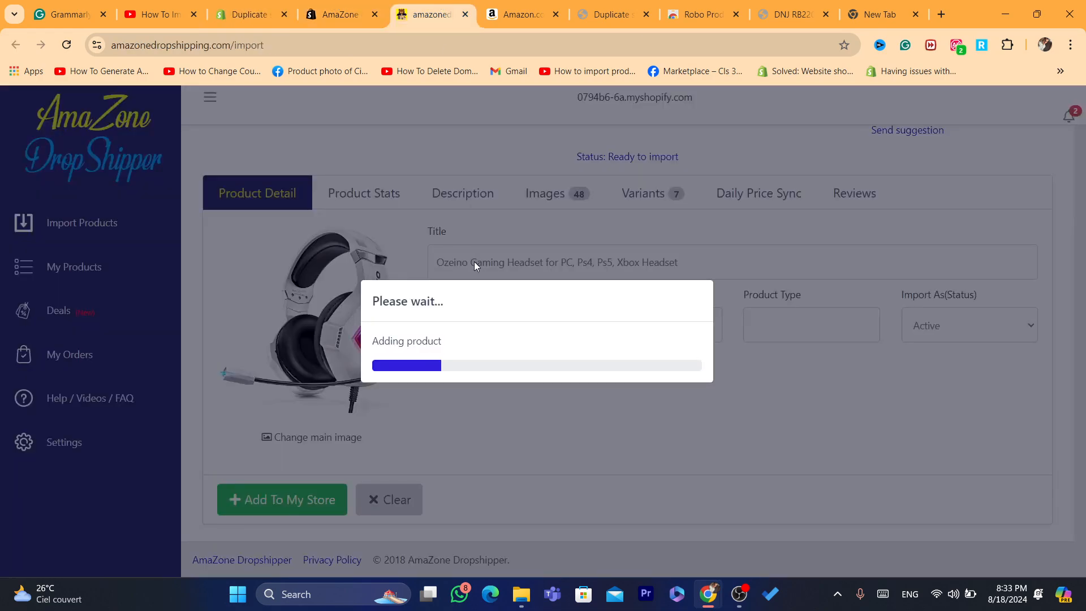
triple_click(425, 303)
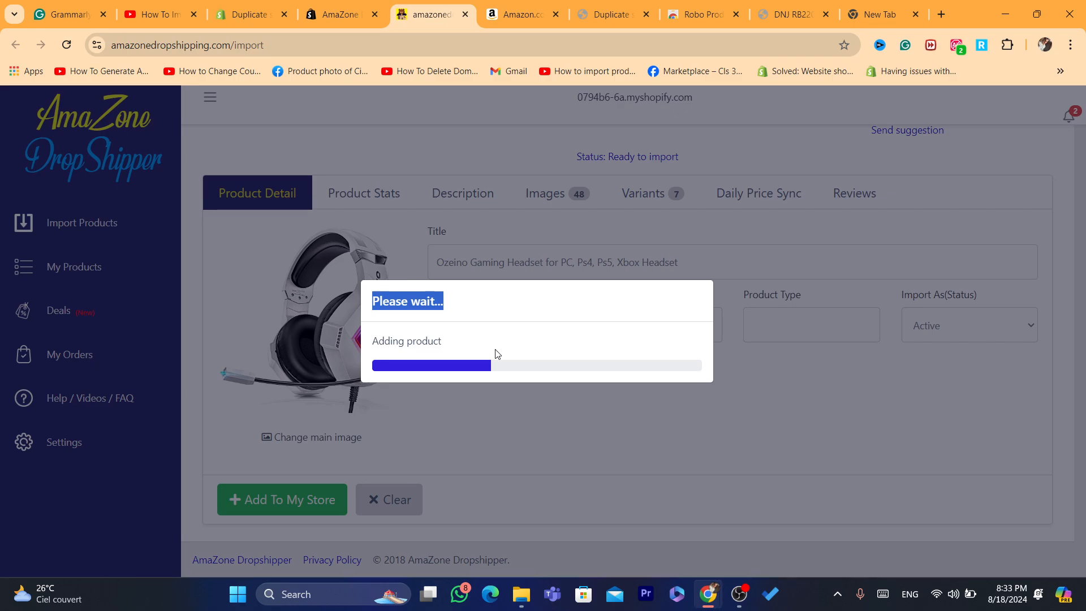
left_click(249, 14)
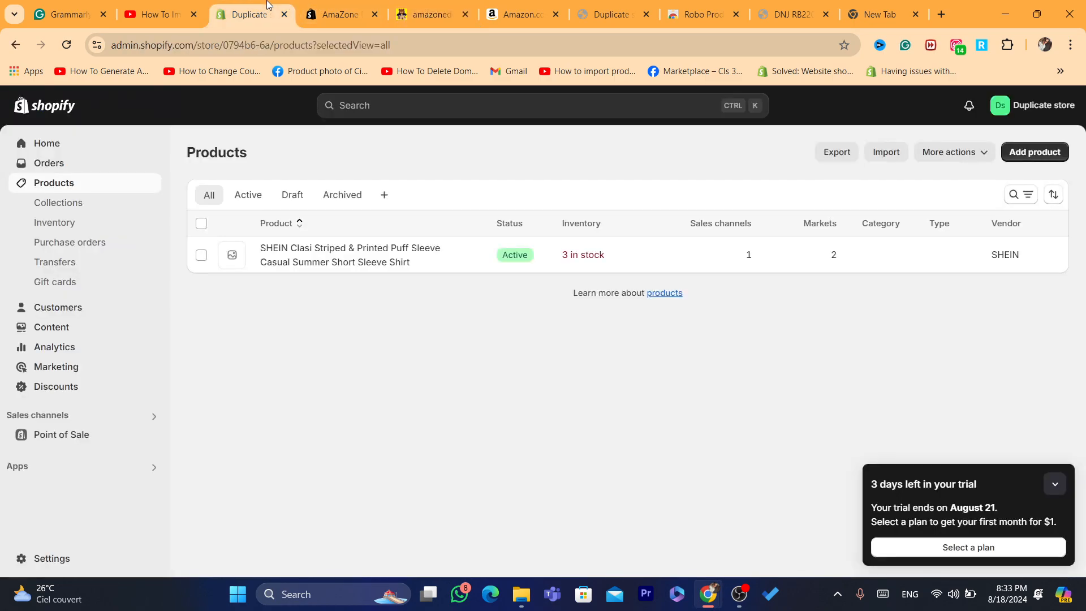
left_click(341, 7)
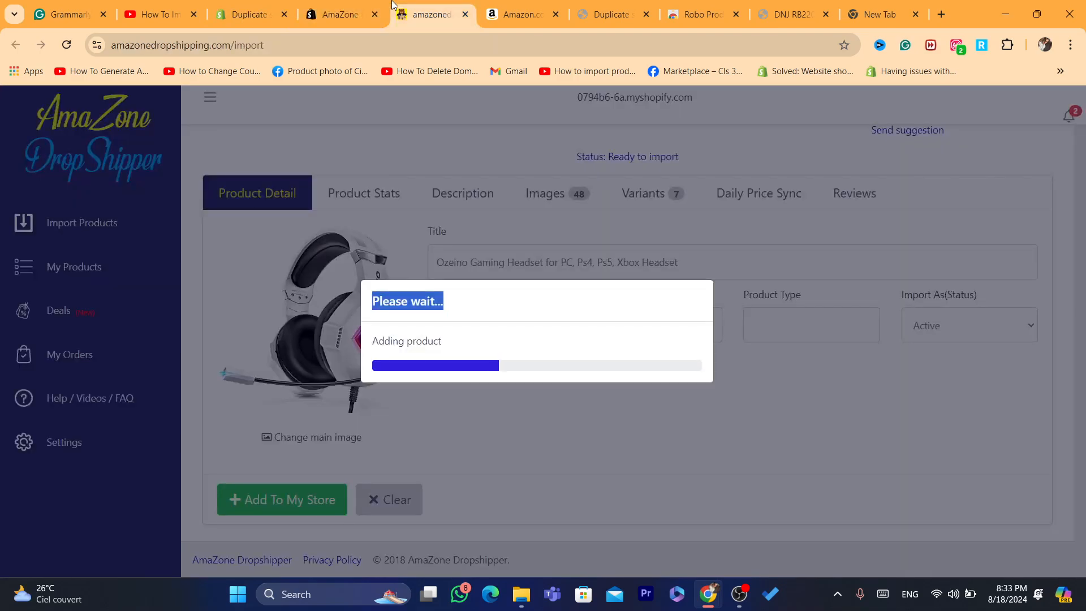
left_click(393, 7)
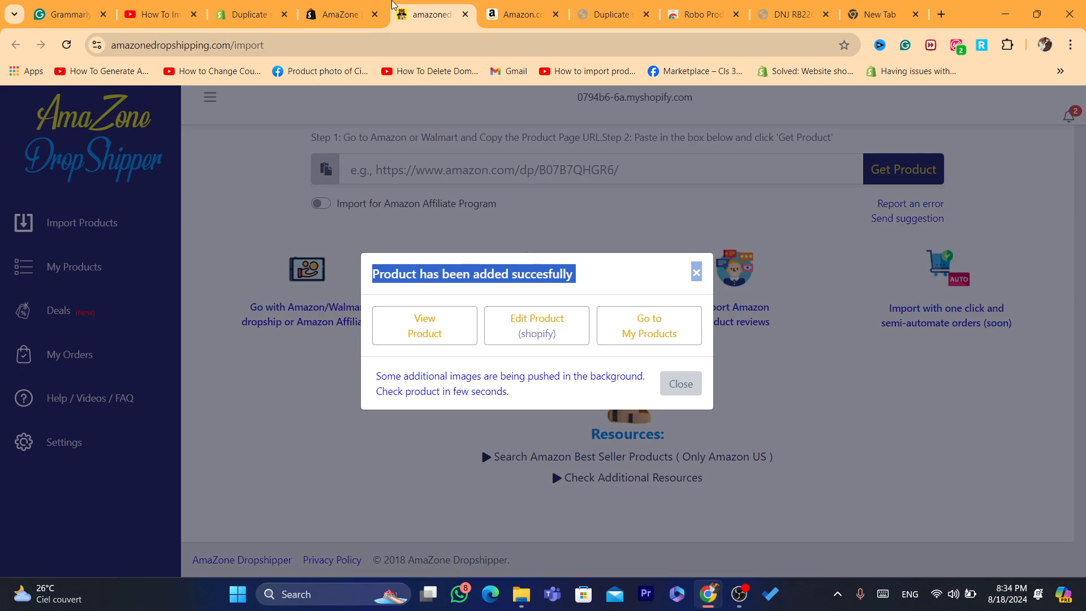
left_click(362, 7)
left_click(396, 6)
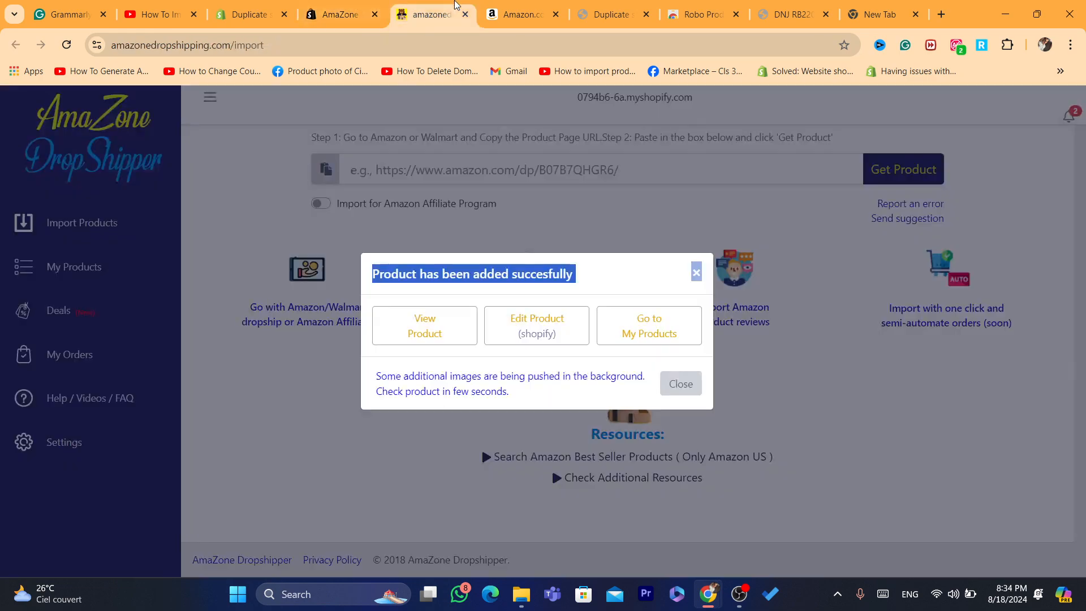
Step: Switch back to the Shopify admin and reload the product list
left_click(241, 7)
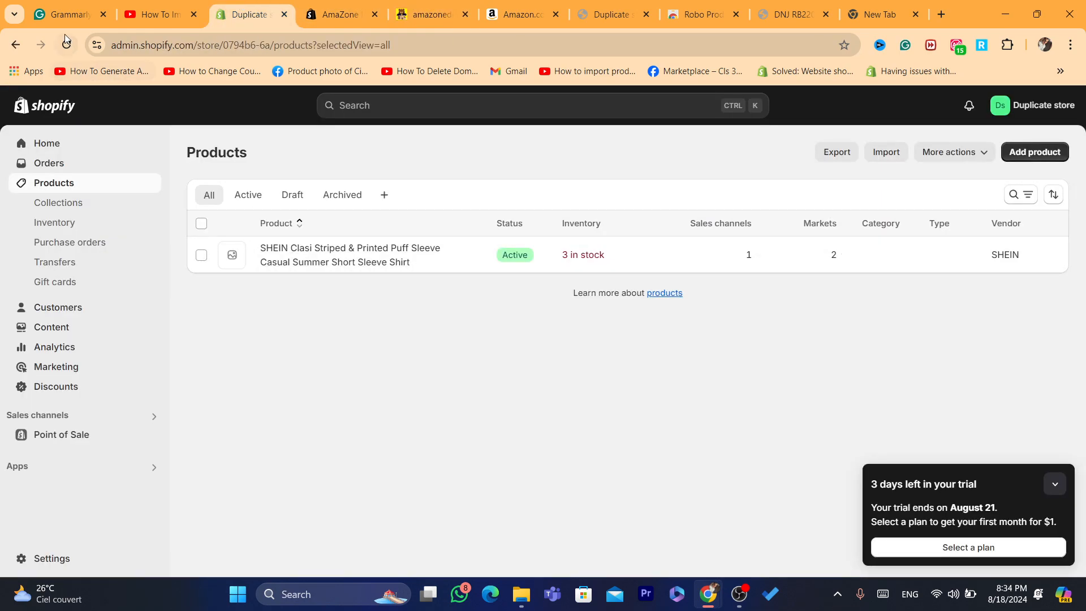
left_click(243, 41)
key("Return")
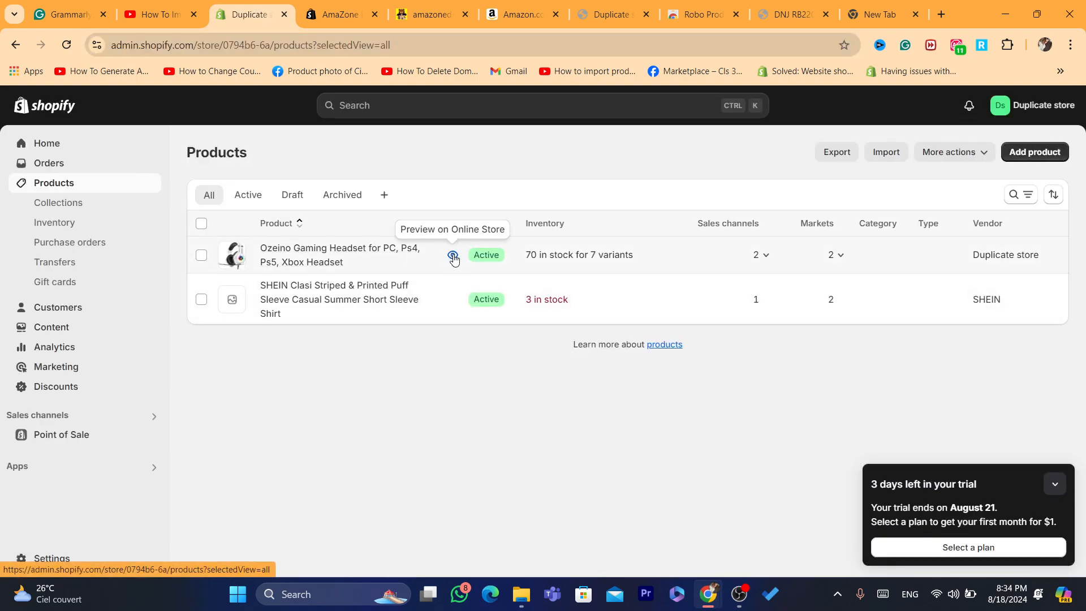
Step: Preview the Ozeino gaming headset on the online store and look through its product page
left_click(450, 252)
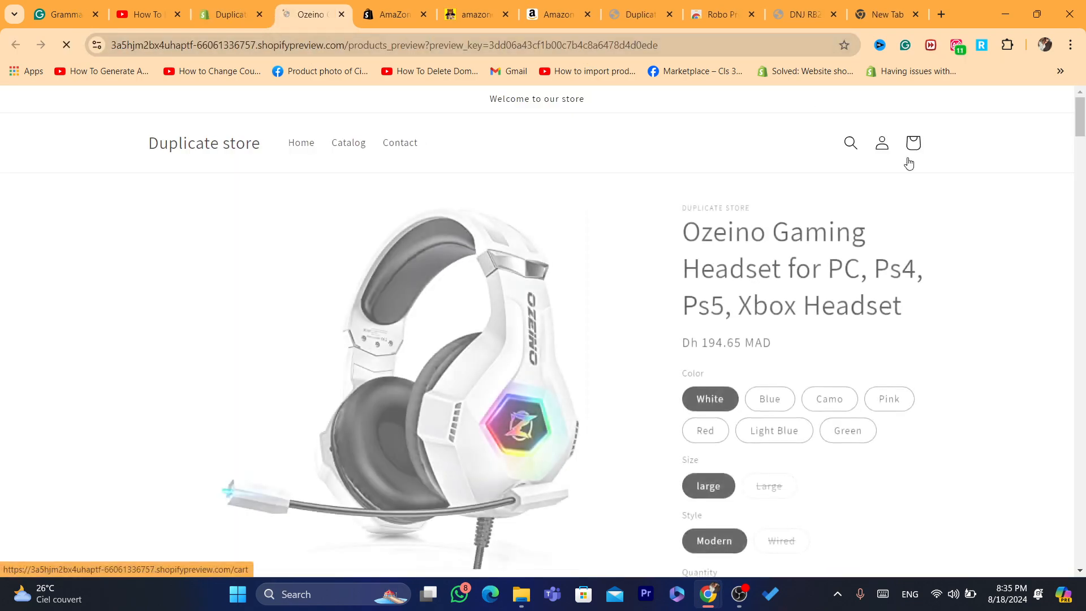
scroll(1084, 168, "down", 10)
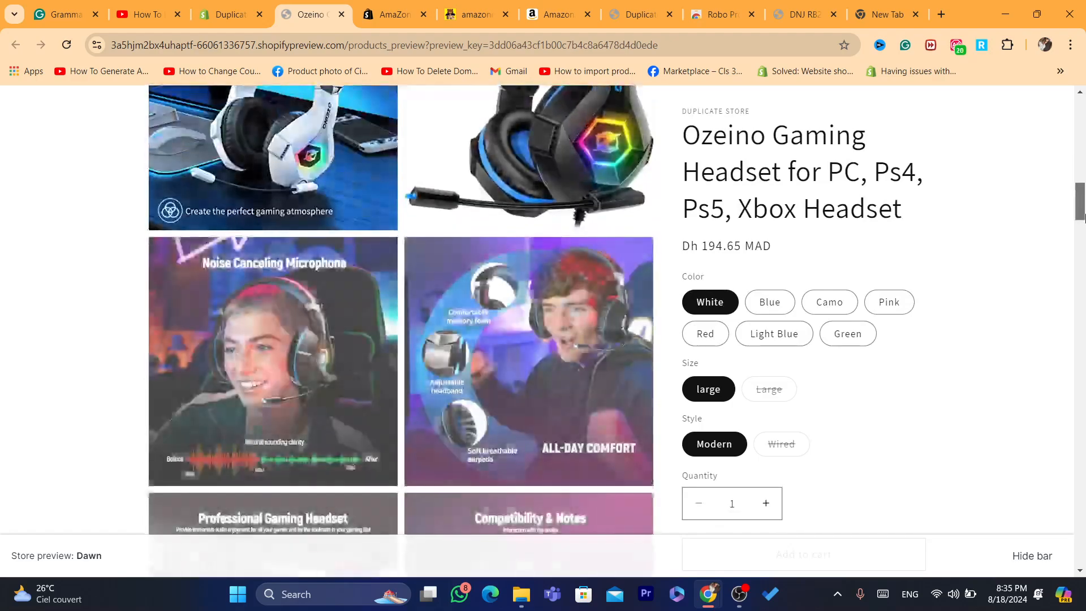
left_click_drag(1085, 214, 1064, 108)
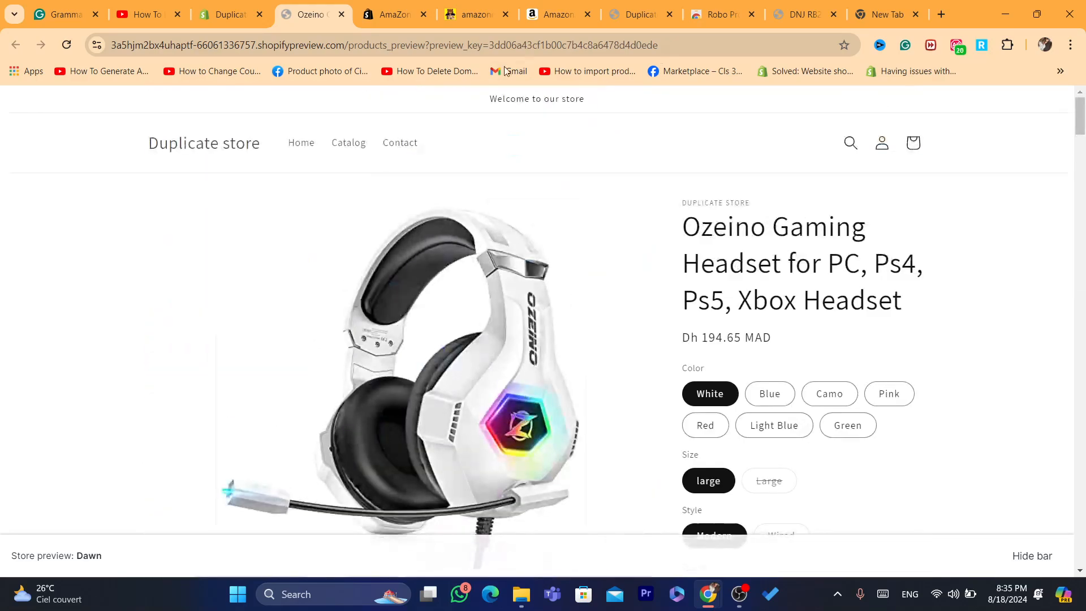
Step: Check the import confirmation in AmaZone DropShipper and the headset's title in the online store preview
left_click(399, 6)
left_click(470, 14)
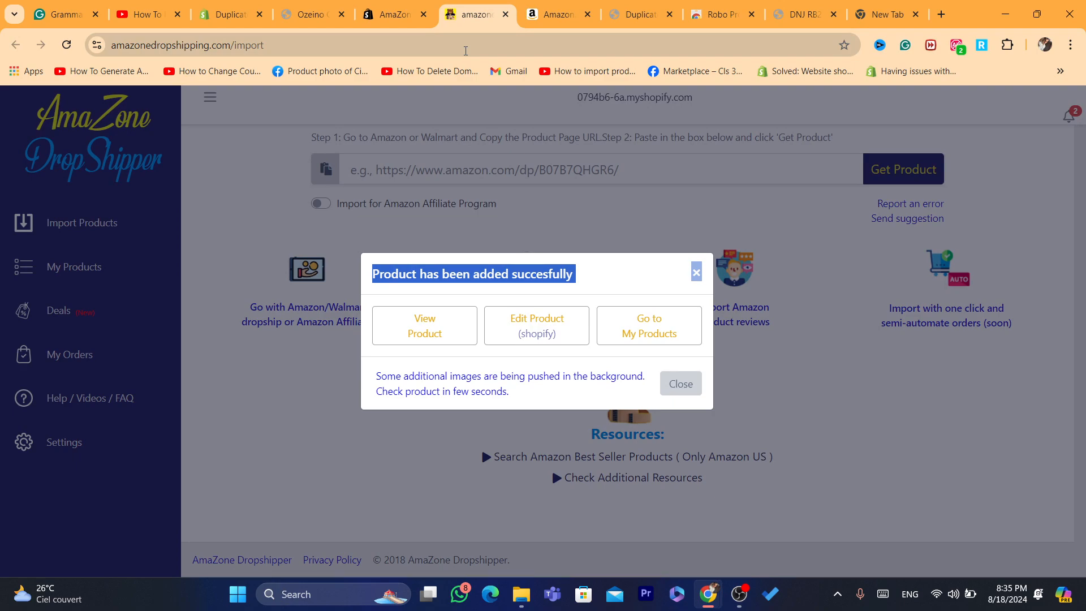
left_click(466, 51)
double_click(497, 275)
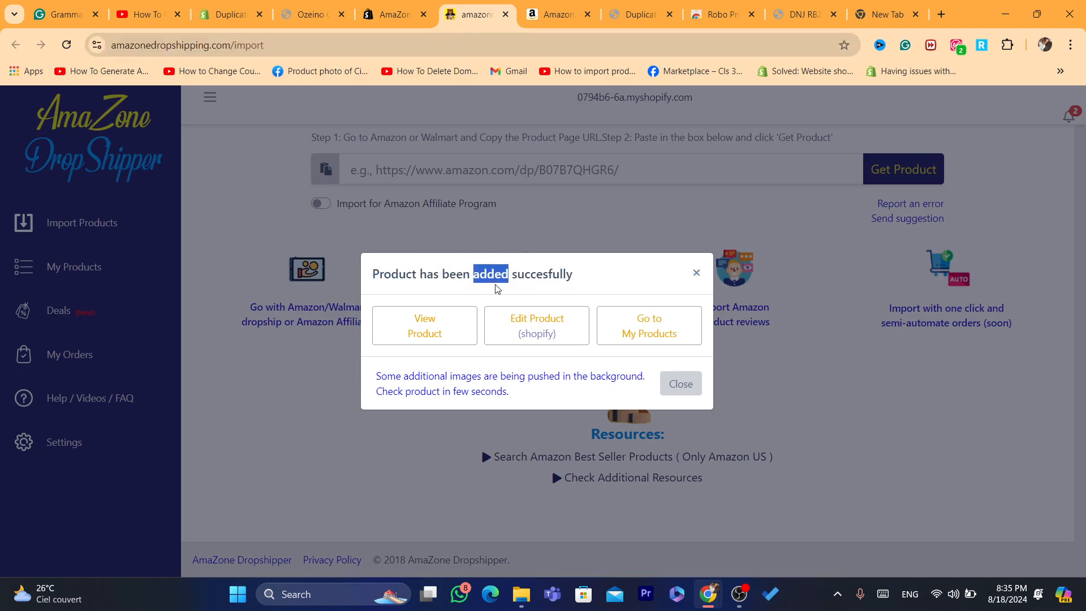
left_click(487, 45)
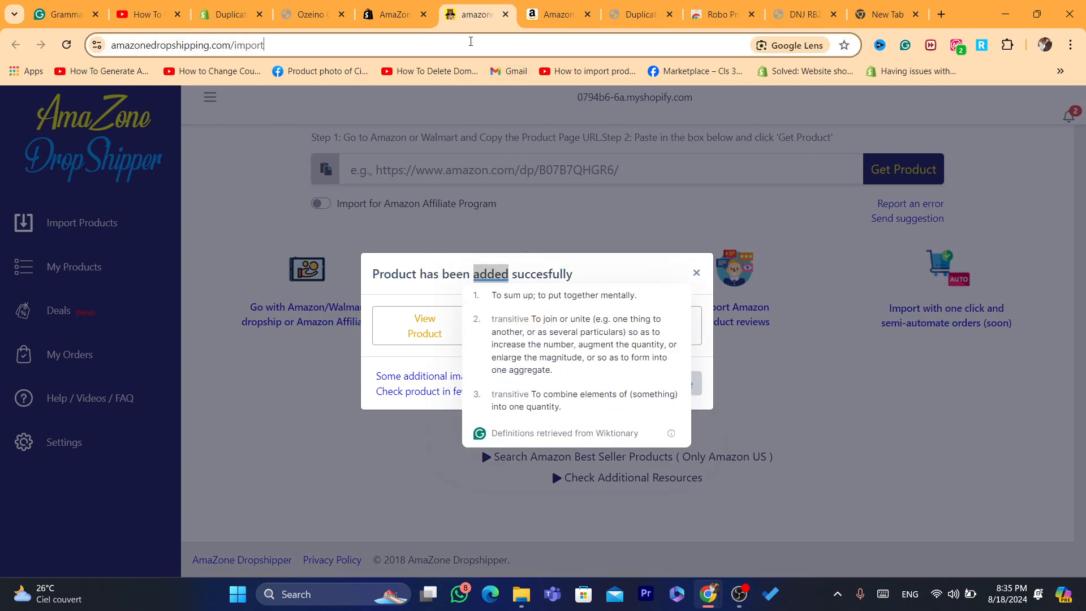
triple_click(491, 274)
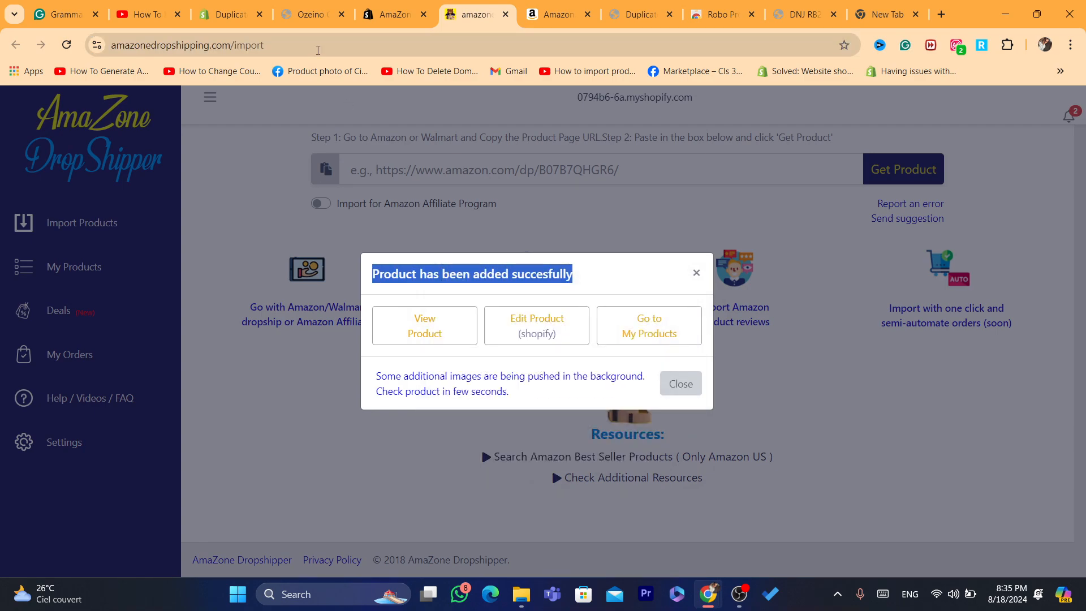
left_click(279, 5)
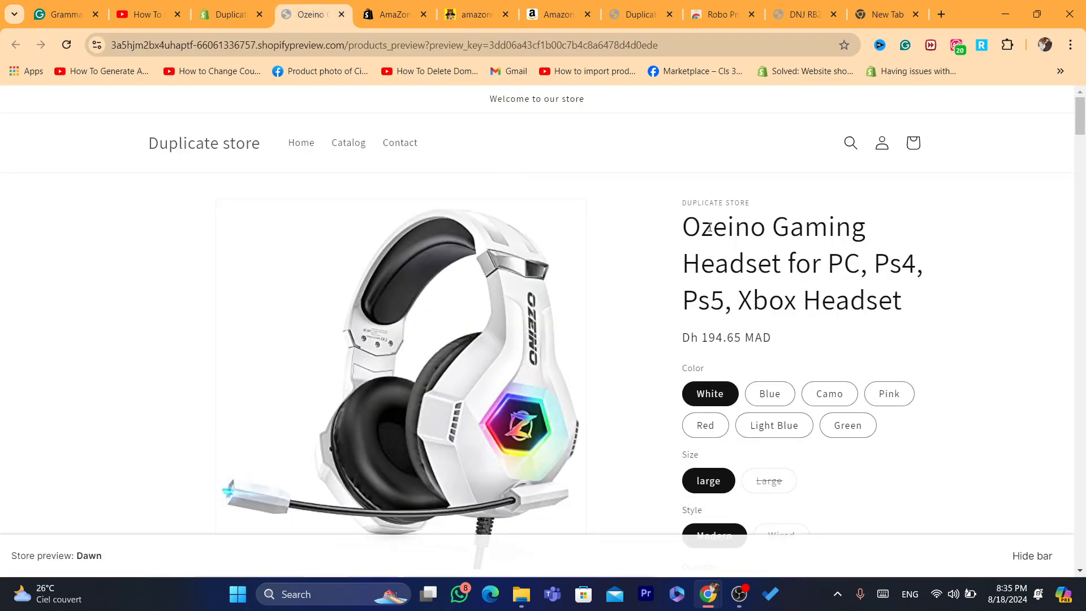
left_click_drag(671, 215, 928, 290)
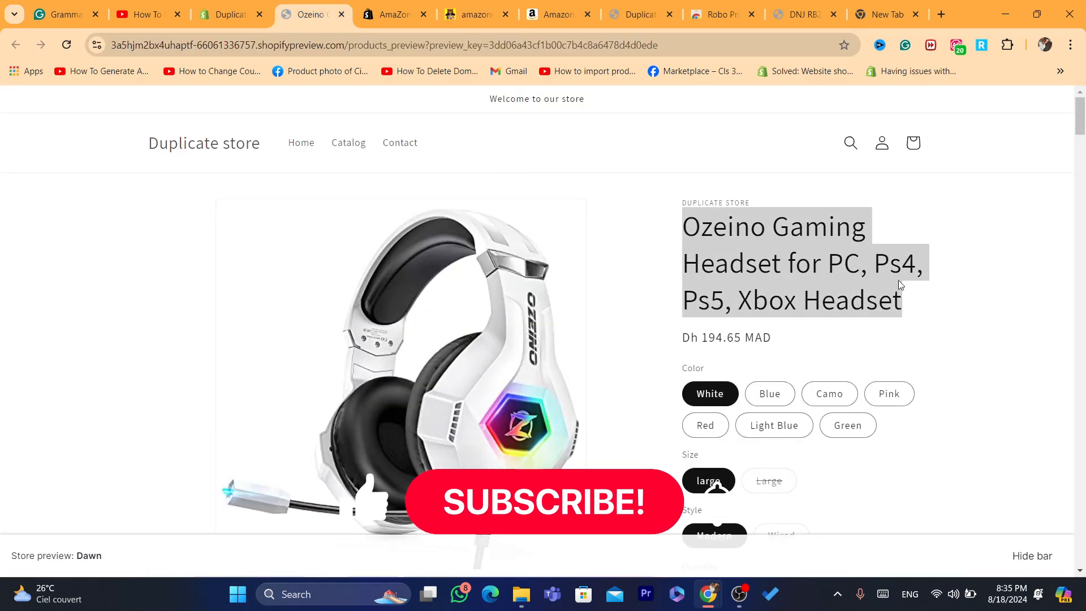